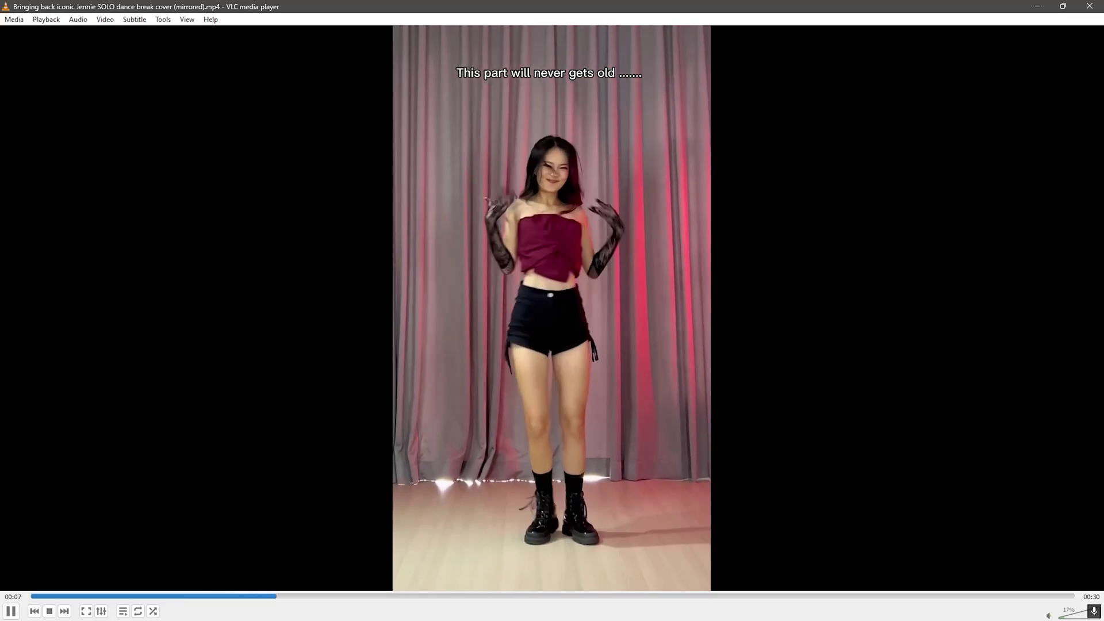
# - Pause the dance video at 00:07 in VLC and play the capped character's animation preview in Unreal
pyautogui.press('space')
pyautogui.hotkey('alt', 'Tab')
pyautogui.click(577, 264)
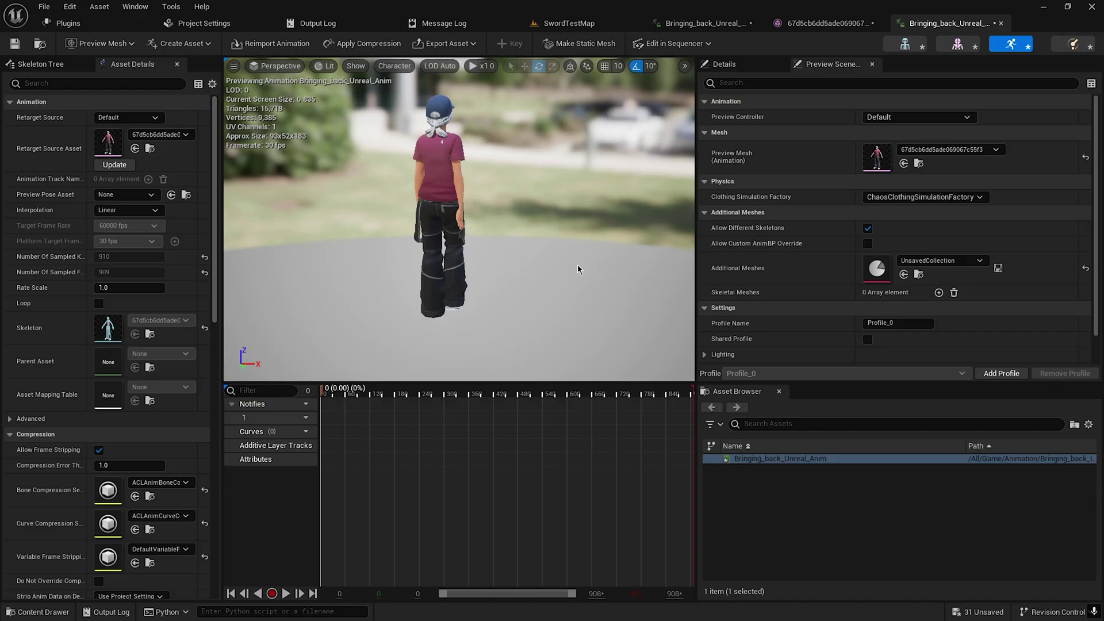
pyautogui.click(285, 594)
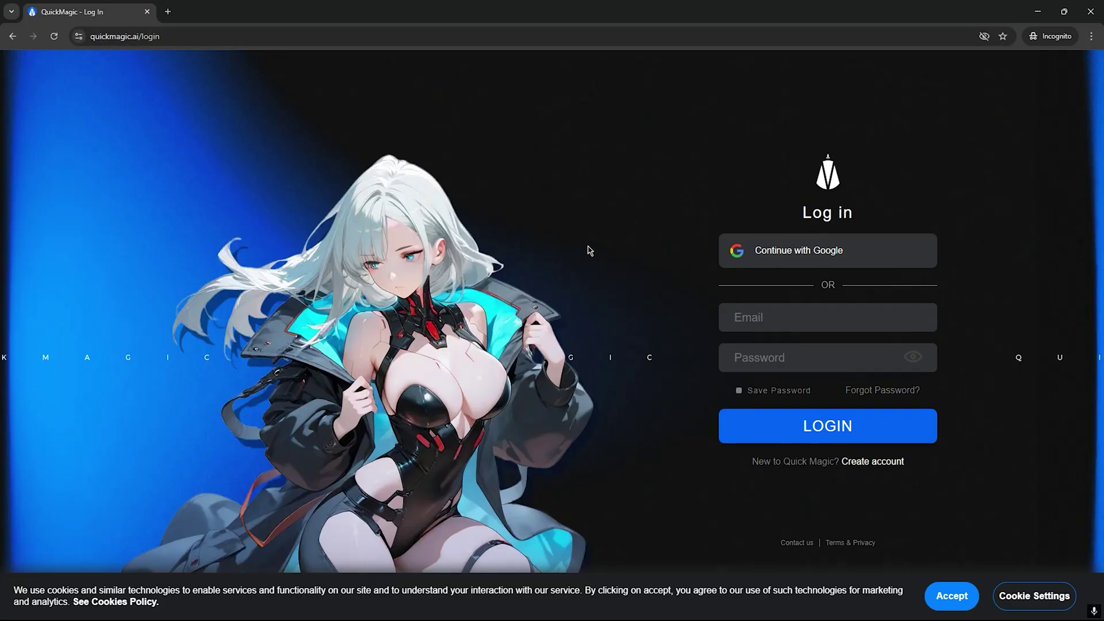
# - Go from the QuickMagic login page to the Create account form
pyautogui.click(866, 462)
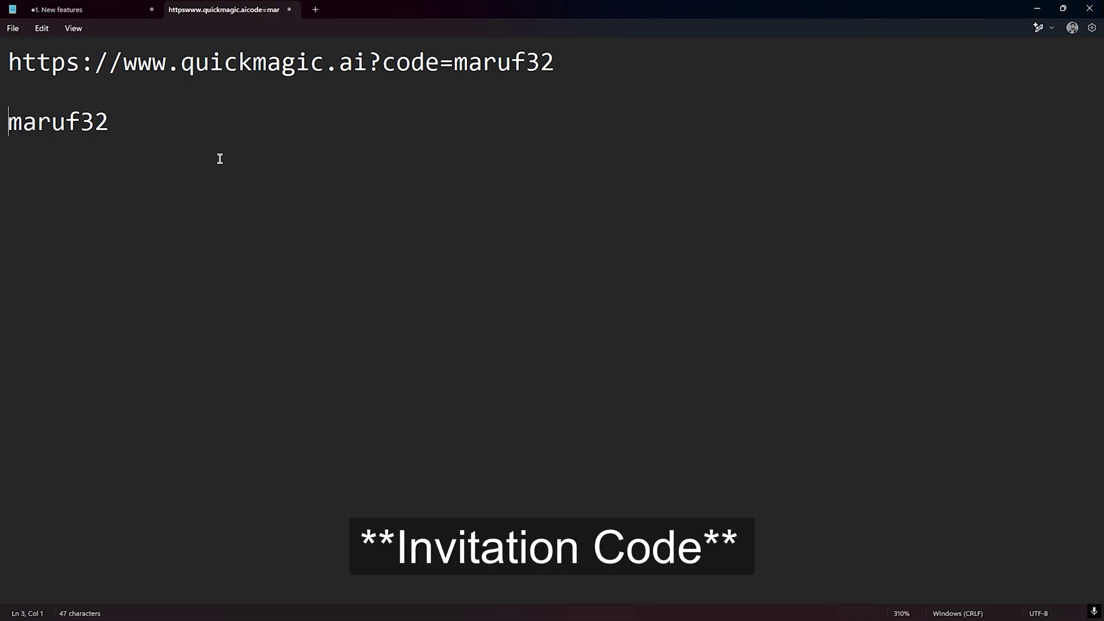
# - Select the invitation code on line 3 in Notepad
pyautogui.moveTo(108, 124); pyautogui.dragTo(13, 136)
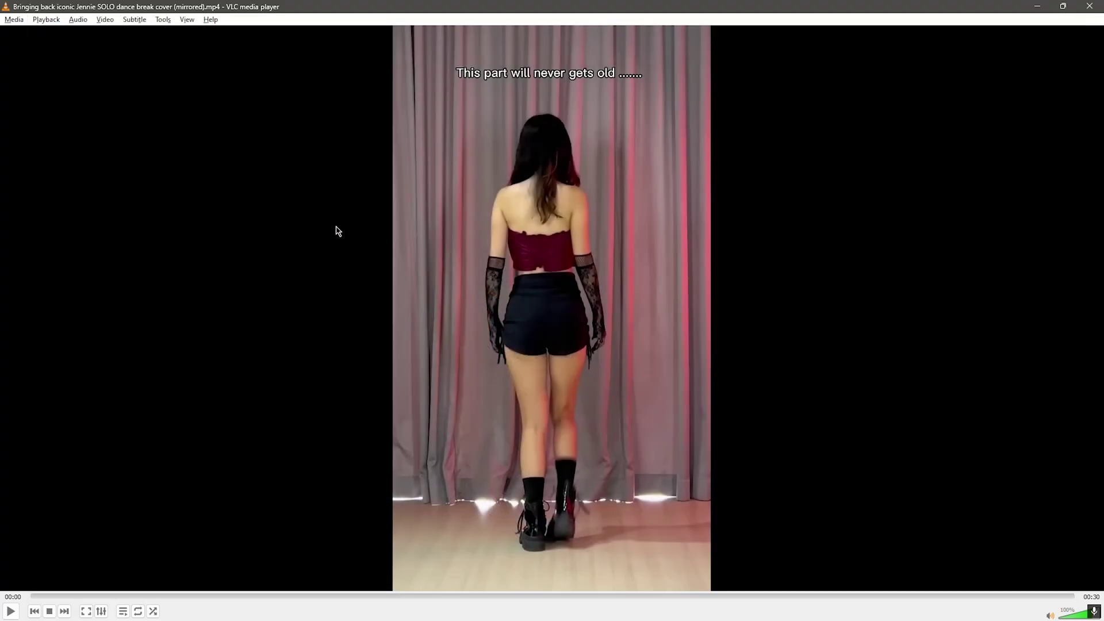
# - Bring QuickMagic forward in Chrome, then pause the source dance video in VLC
pyautogui.hotkey('alt', 'Tab')
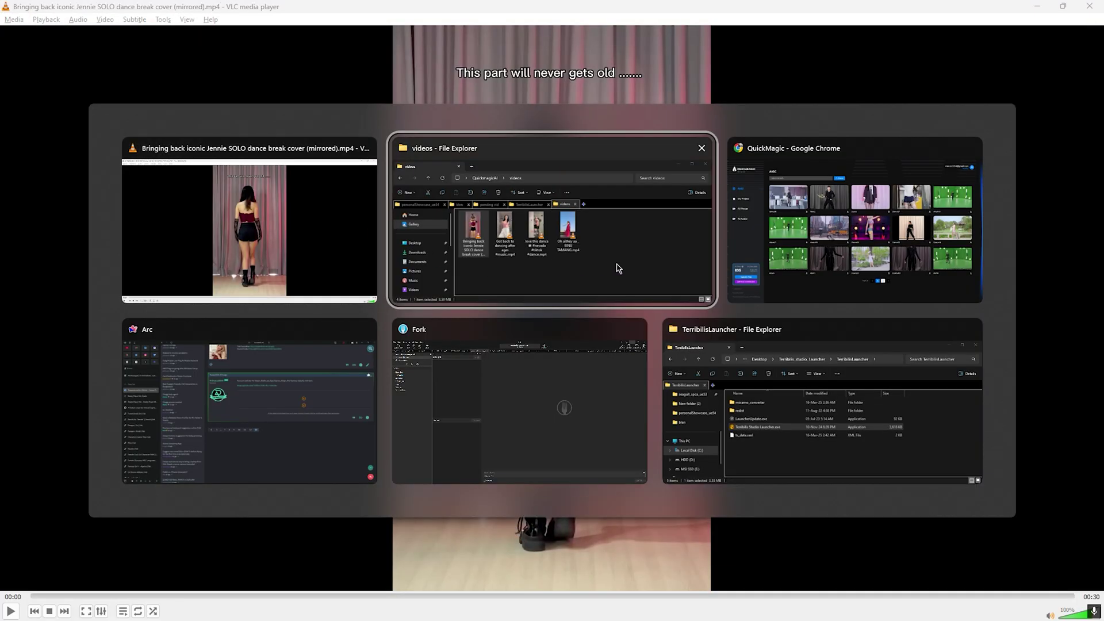
pyautogui.click(823, 251)
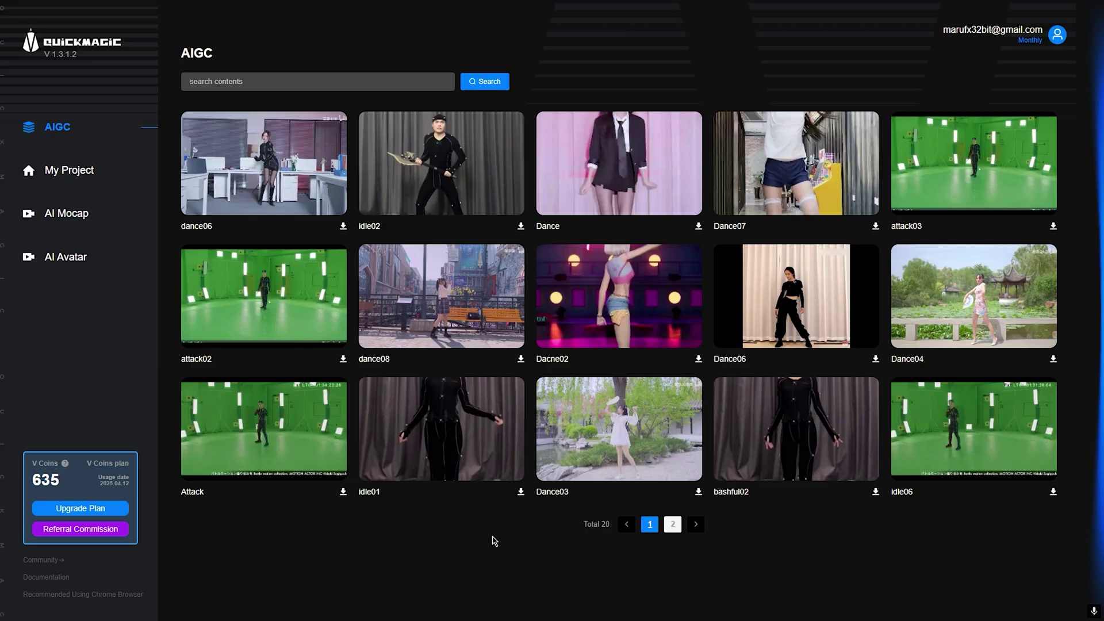
pyautogui.hotkey('alt', 'Tab')
pyautogui.click(477, 250)
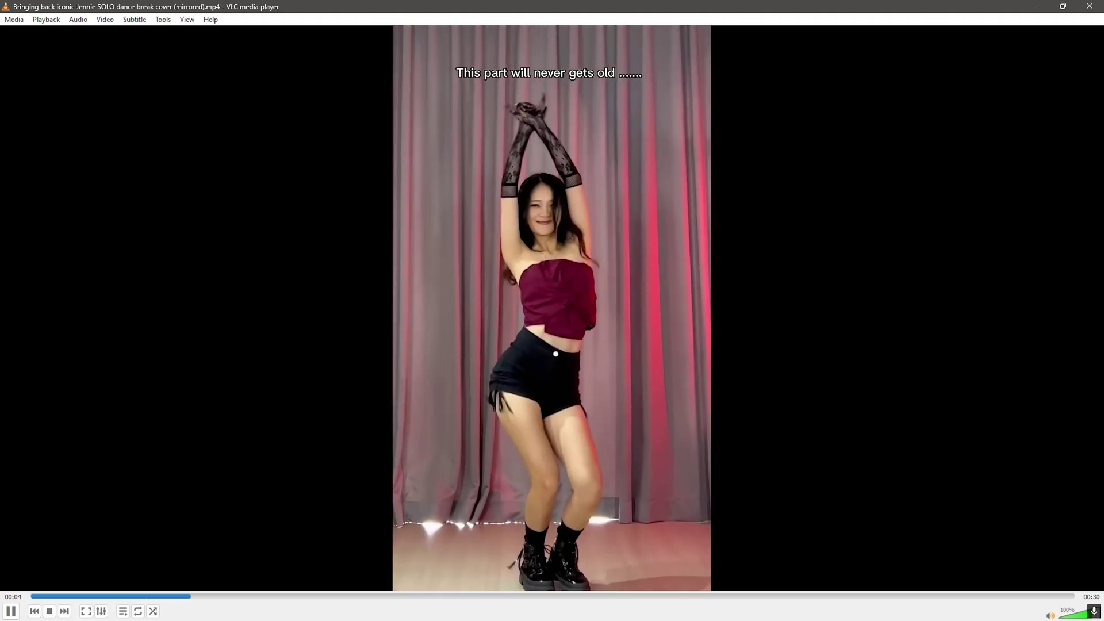
pyautogui.click(584, 395)
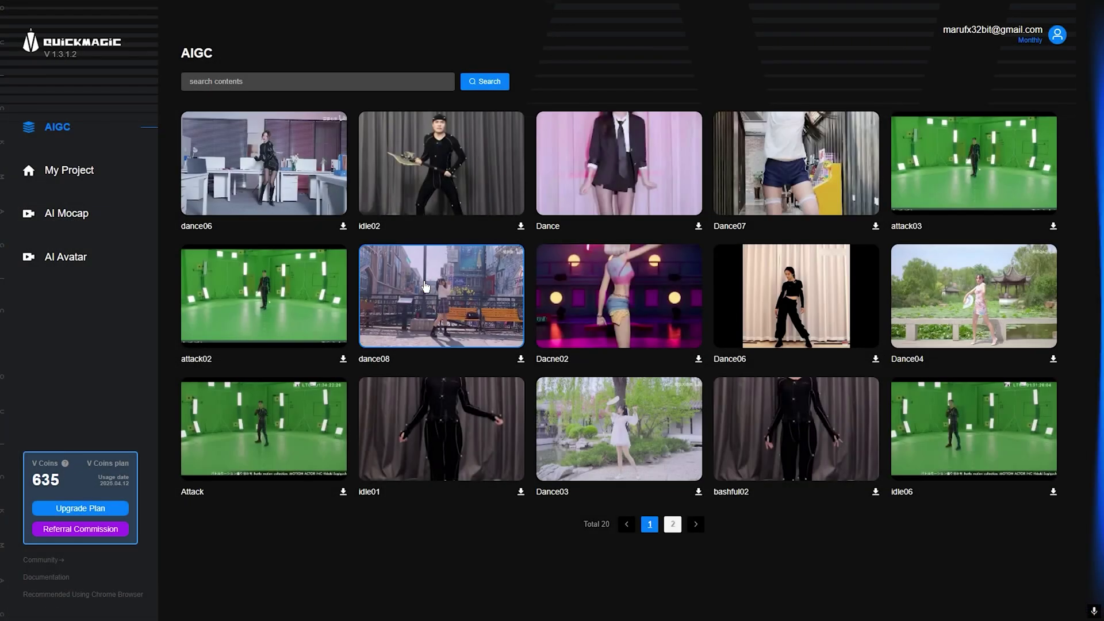
# - Load the dance video into AI Mocap and give Character 1 the Unreal 4 output format
pyautogui.click(66, 221)
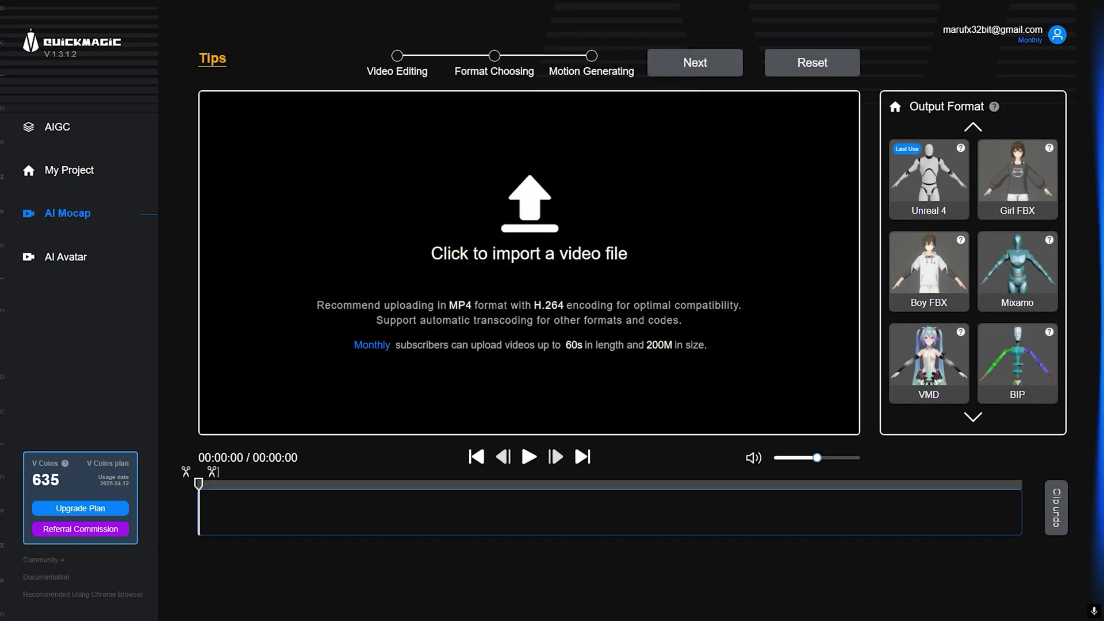
pyautogui.moveTo(199, 323); pyautogui.dragTo(500, 286)
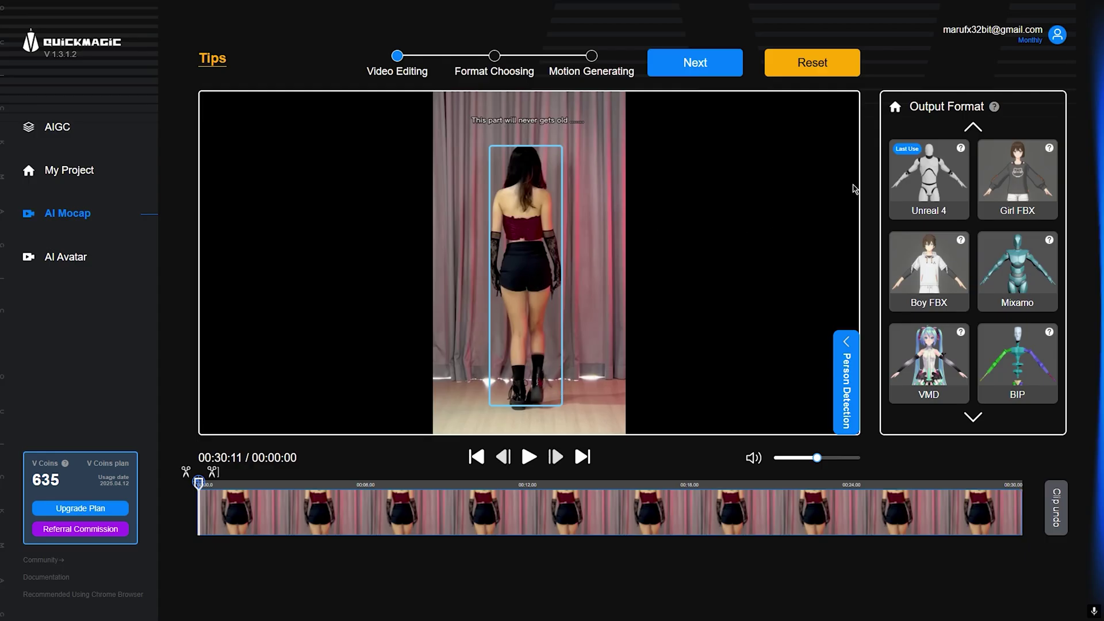
pyautogui.scroll(-2, 929, 270)
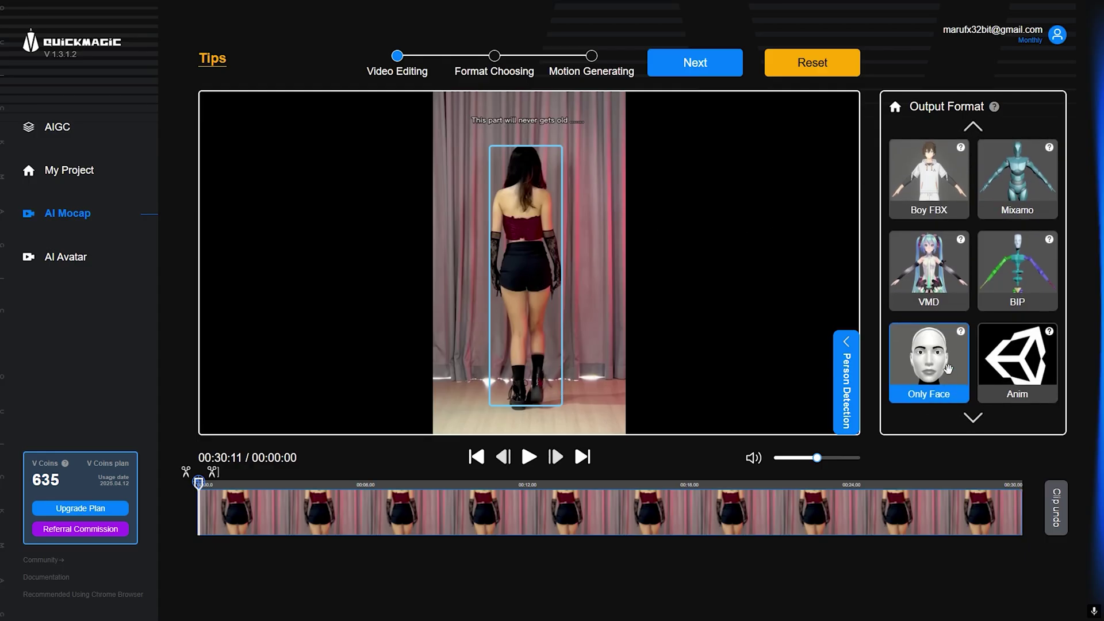
pyautogui.scroll(-2, 948, 369)
pyautogui.scroll(4, 973, 368)
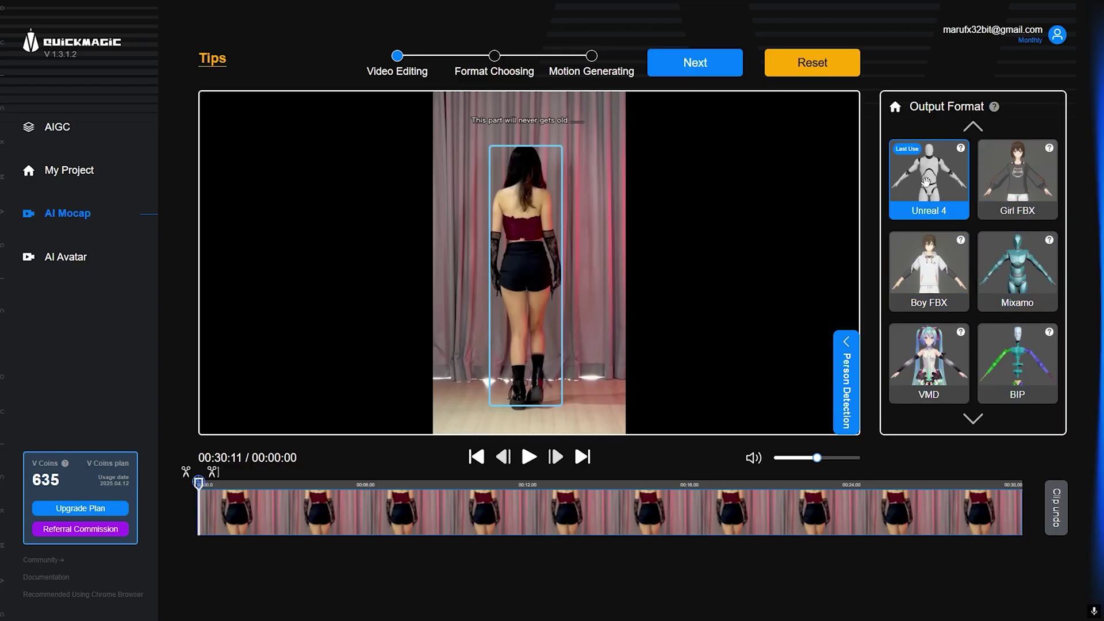
pyautogui.moveTo(926, 182); pyautogui.dragTo(526, 205)
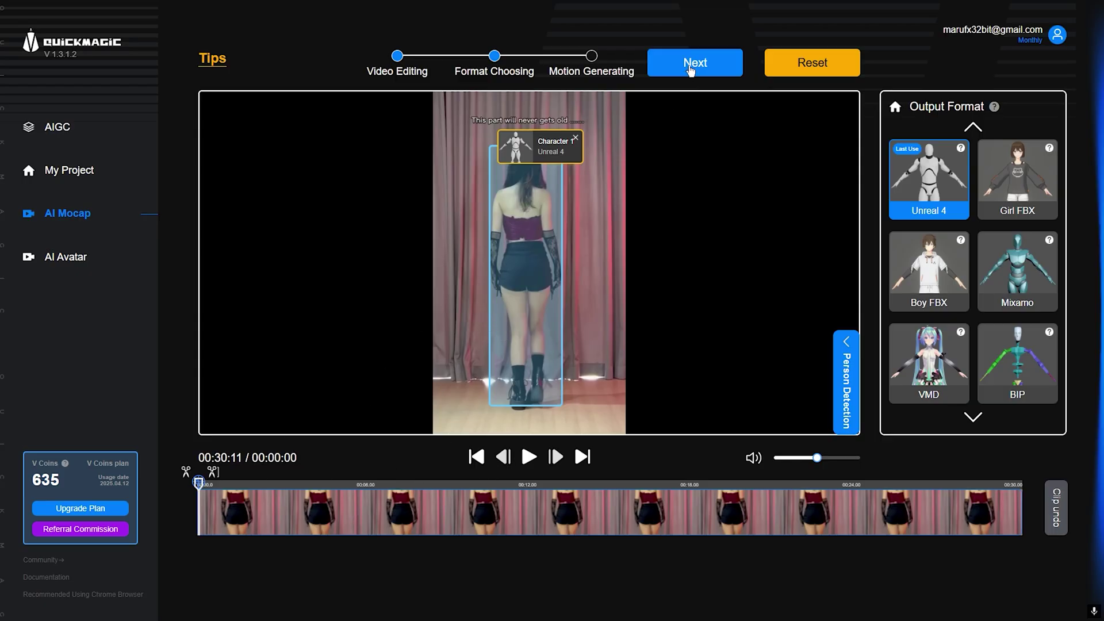
# - Generate the motion with Full Body, Original Pose and Unreal 4 settings
pyautogui.click(690, 68)
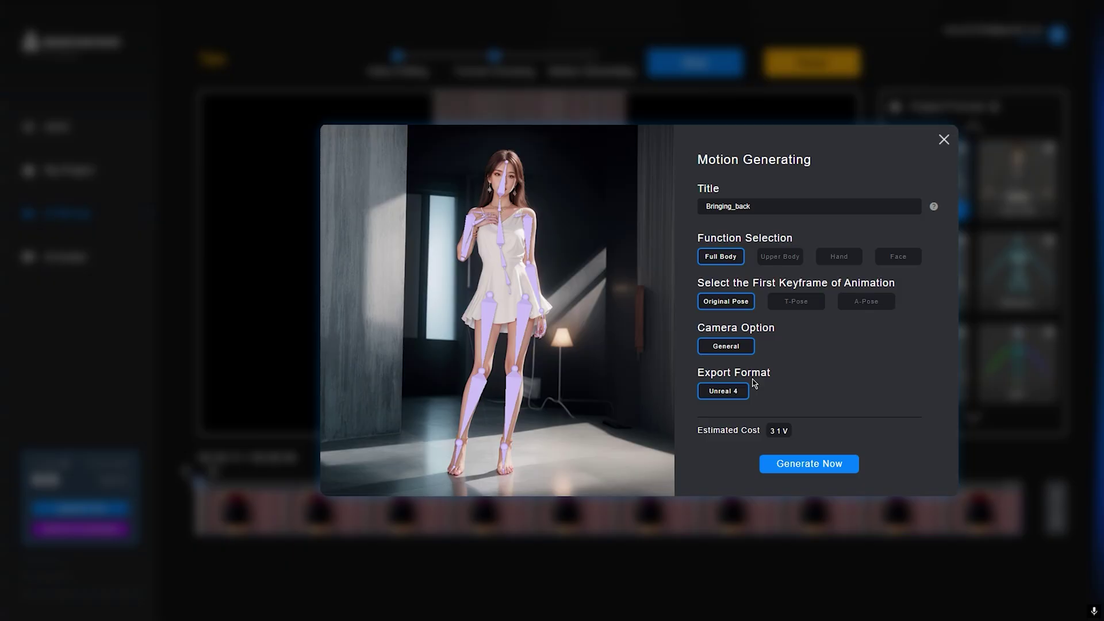
pyautogui.click(783, 467)
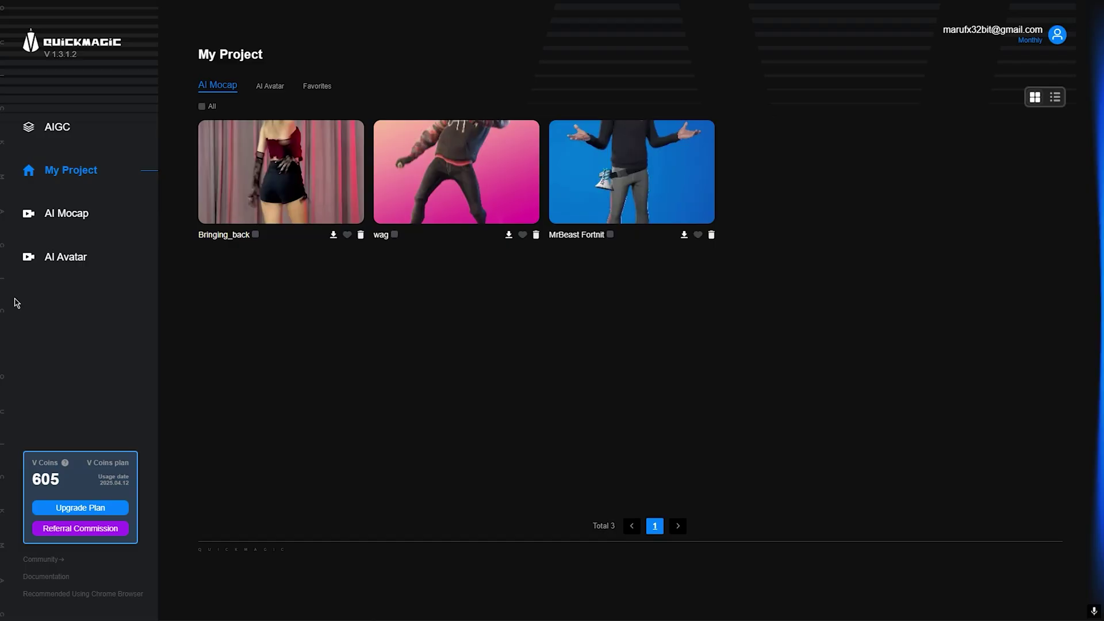
# - Open the Bringing_back project from My Project to play its mocap preview
pyautogui.click(245, 178)
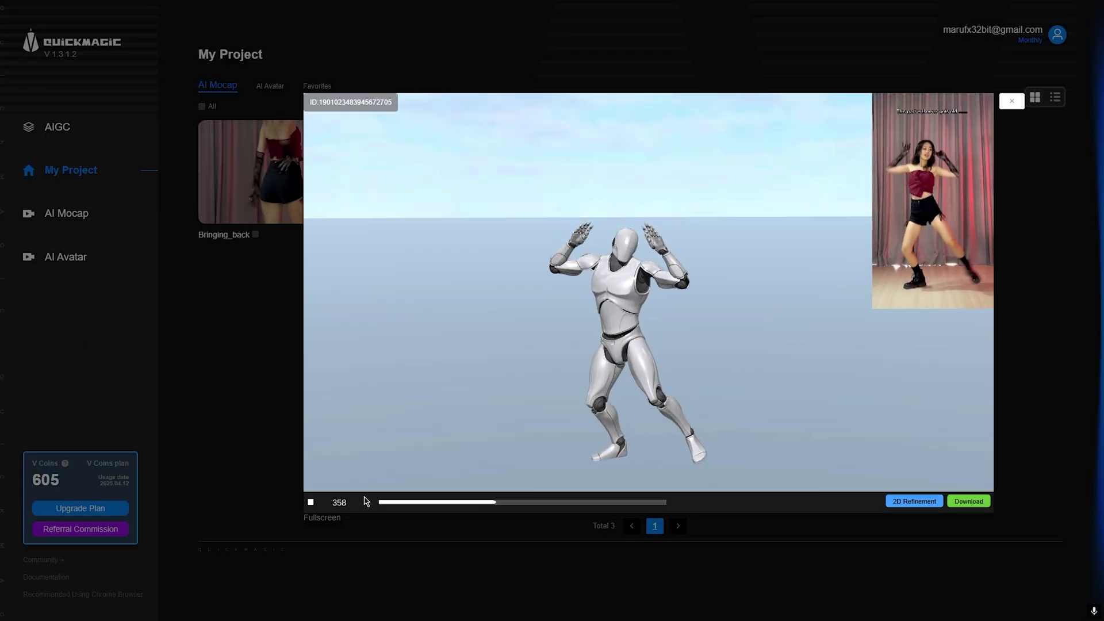
# - View Bringing_back's 2D Refinement detection, leave full screen, and return to My Project
pyautogui.click(914, 502)
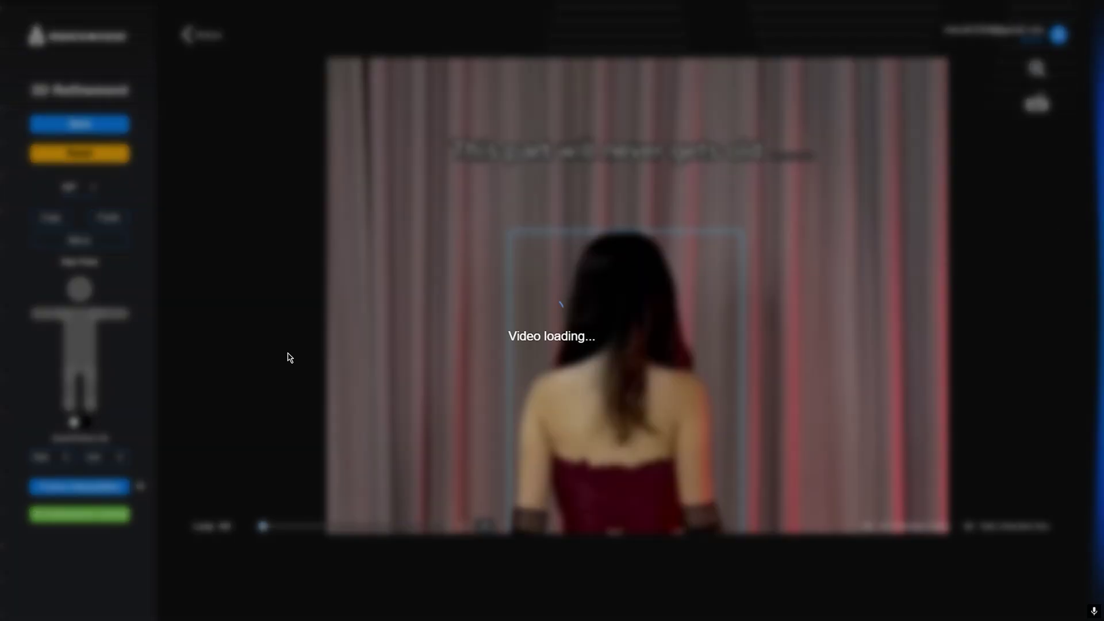
pyautogui.press('F11')
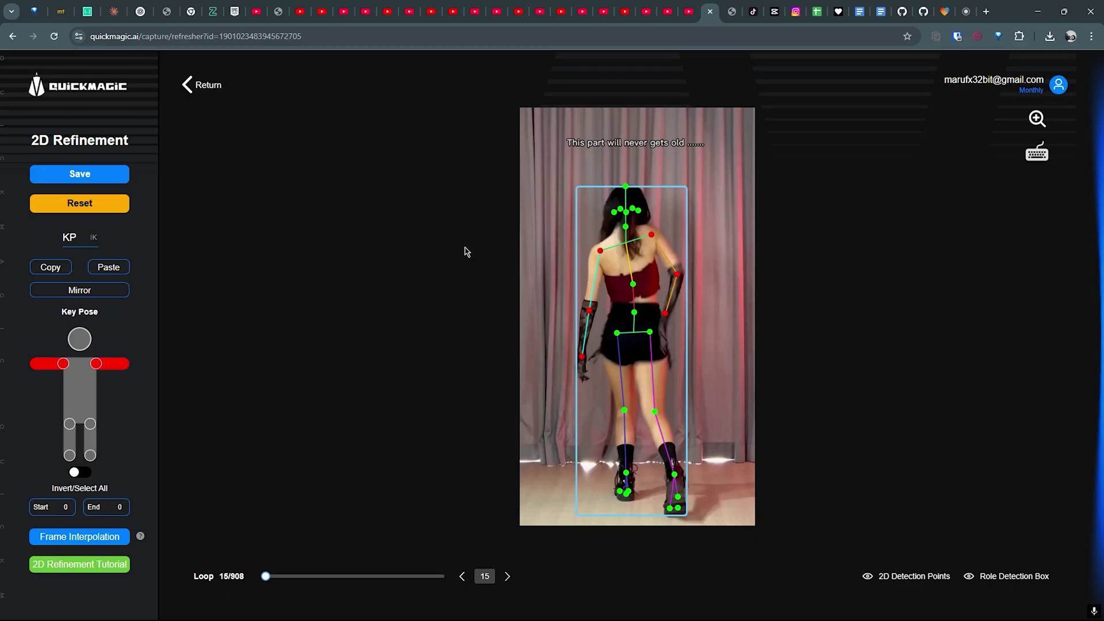
pyautogui.click(199, 91)
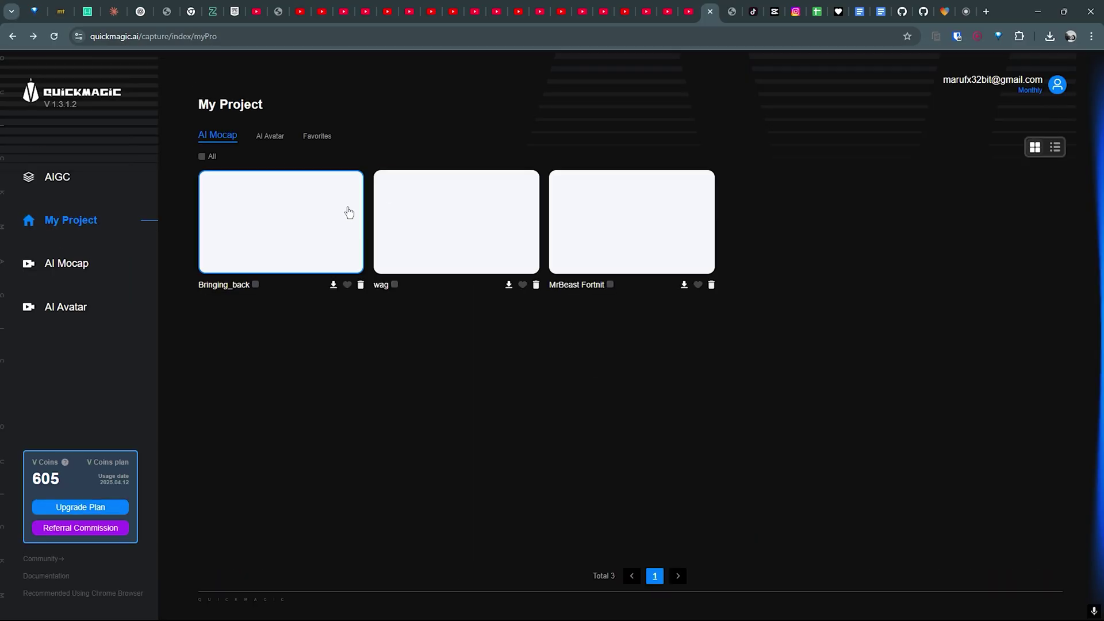
# - Pause the Bringing_back preview and download the motion as Bringing_back.zip
pyautogui.click(276, 224)
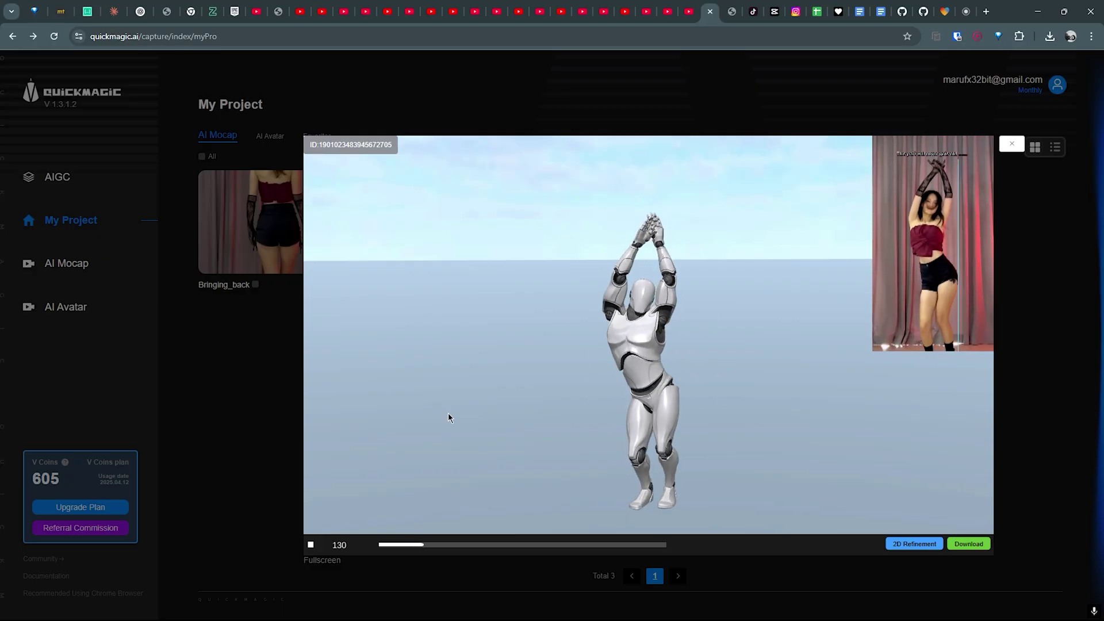
pyautogui.click(318, 543)
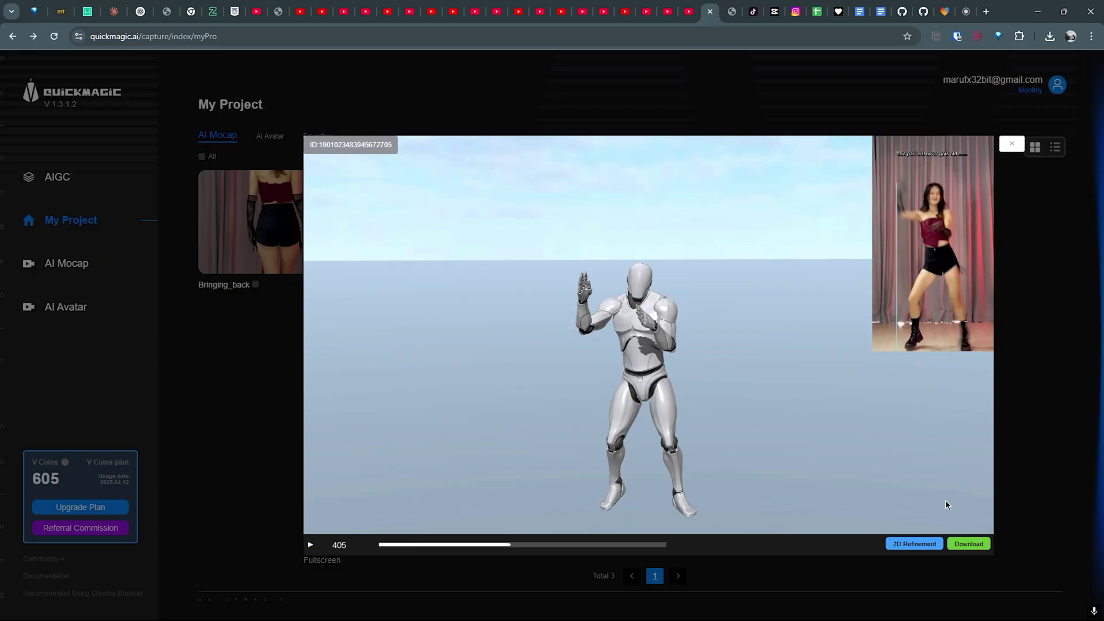
pyautogui.click(969, 544)
pyautogui.hotkey('alt', 'Tab')
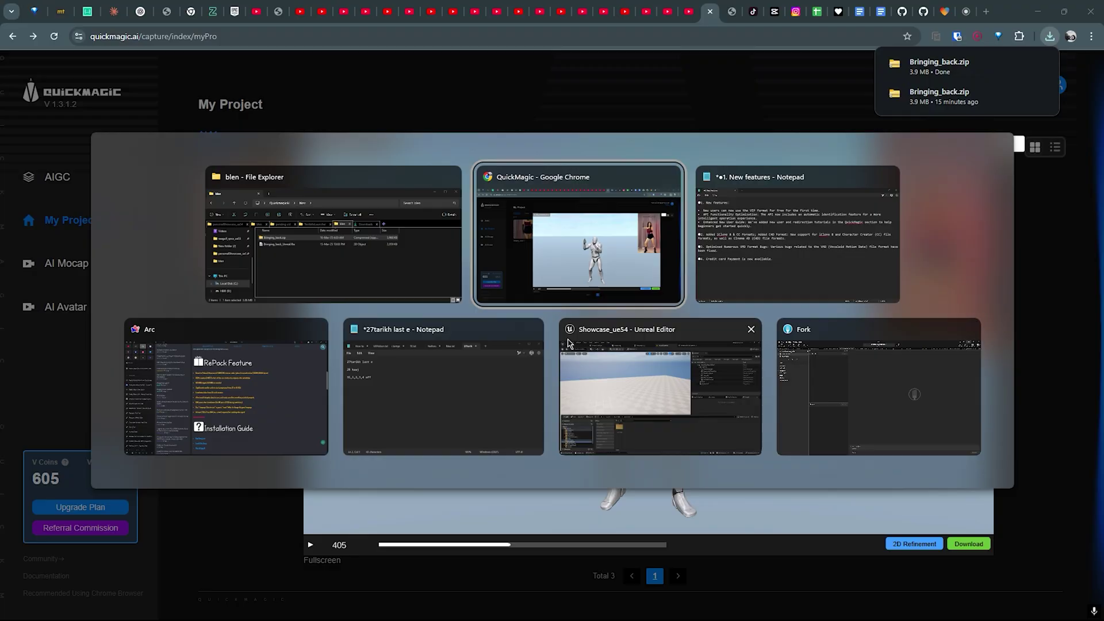
# - Import the Bringing_back FBX into NewFolder using SK_Mannequin_Skeleton with Import Animations enabled
pyautogui.click(568, 343)
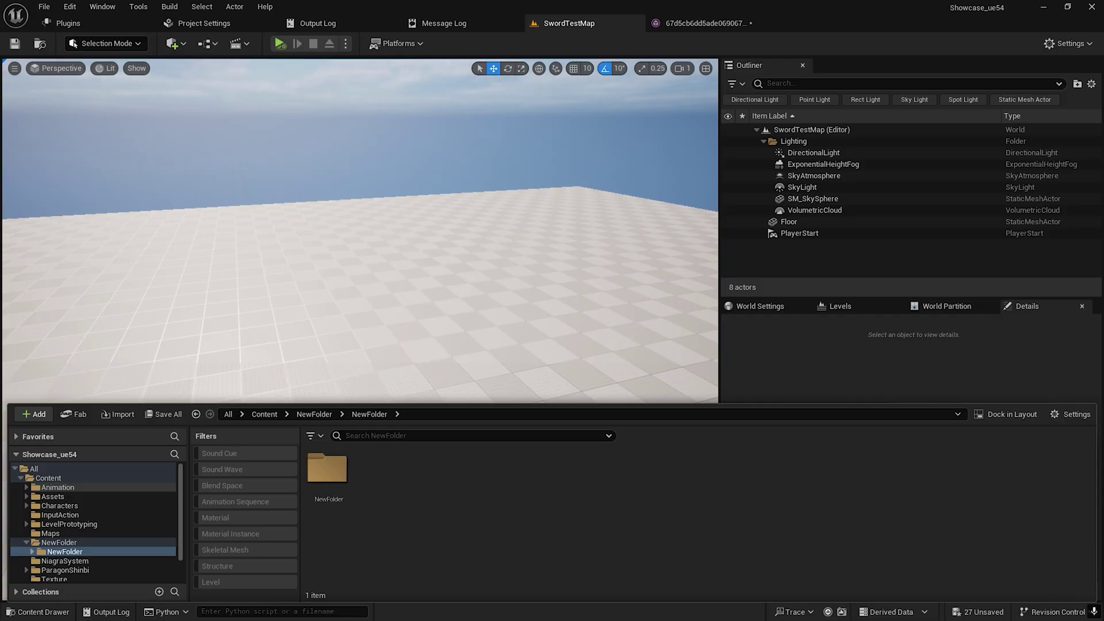
pyautogui.moveTo(437, 499); pyautogui.dragTo(437, 500)
pyautogui.click(618, 220)
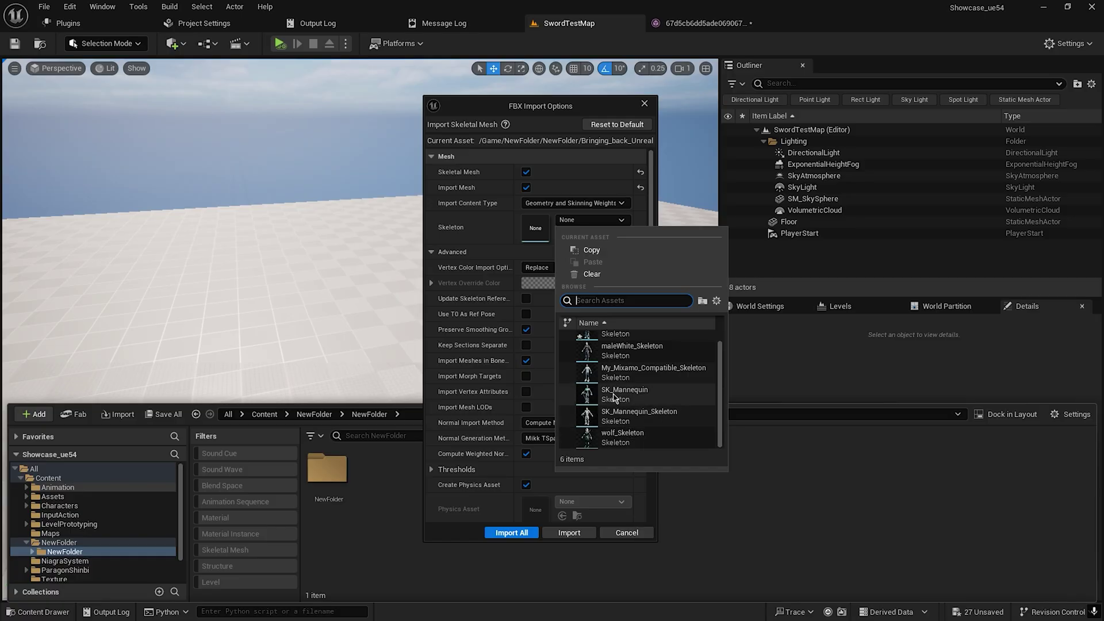
pyautogui.write('ue')
pyautogui.write('_s')
pyautogui.click(633, 340)
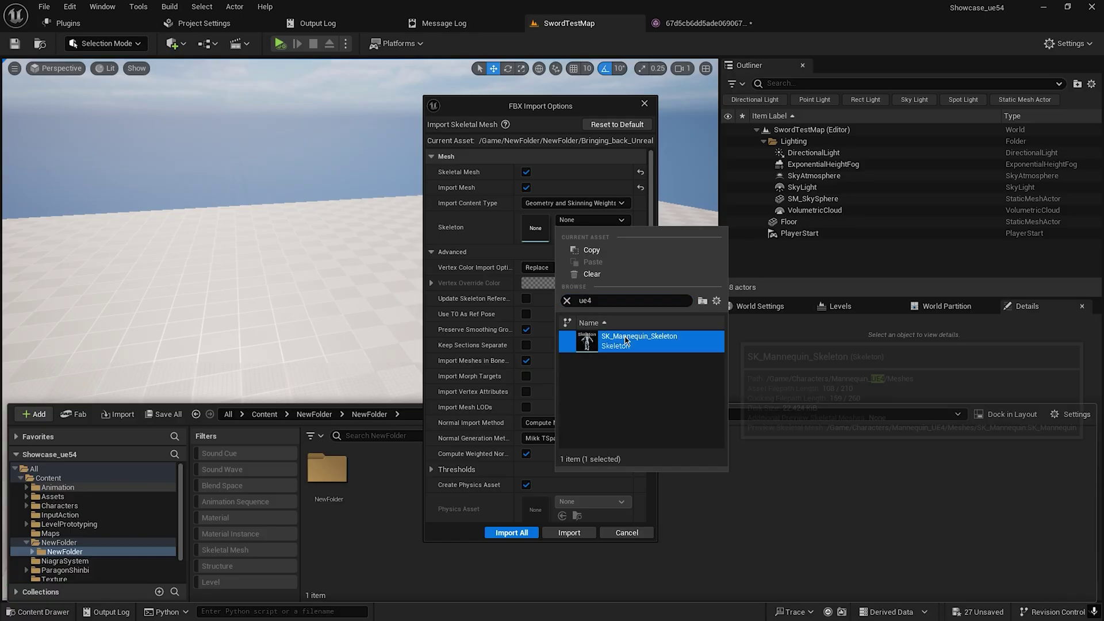
pyautogui.scroll(-10, 495, 460)
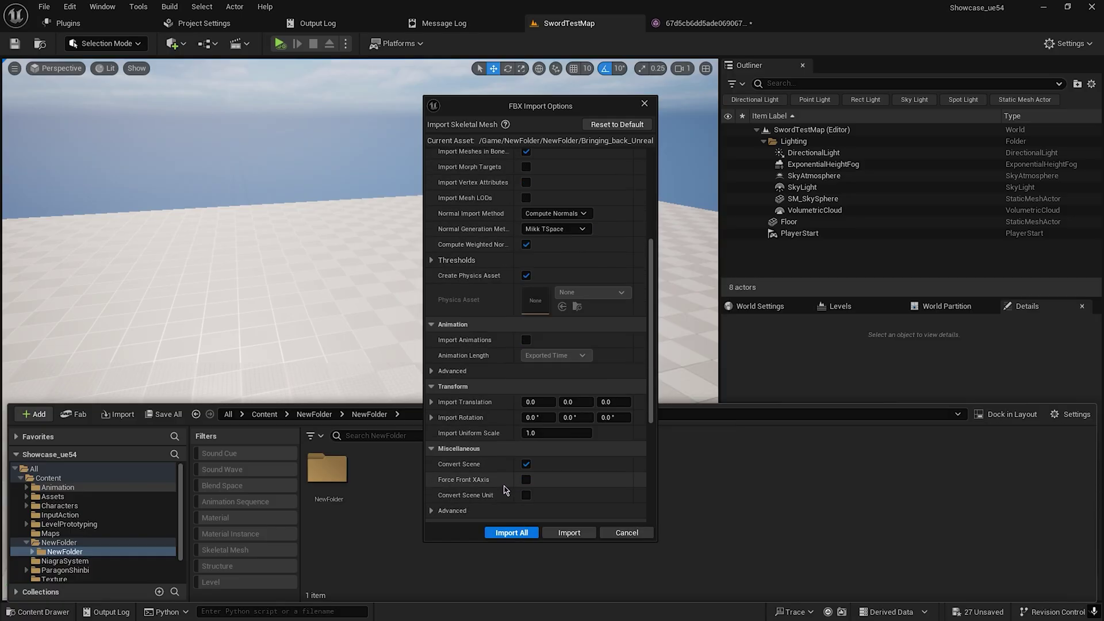
pyautogui.scroll(8, 488, 362)
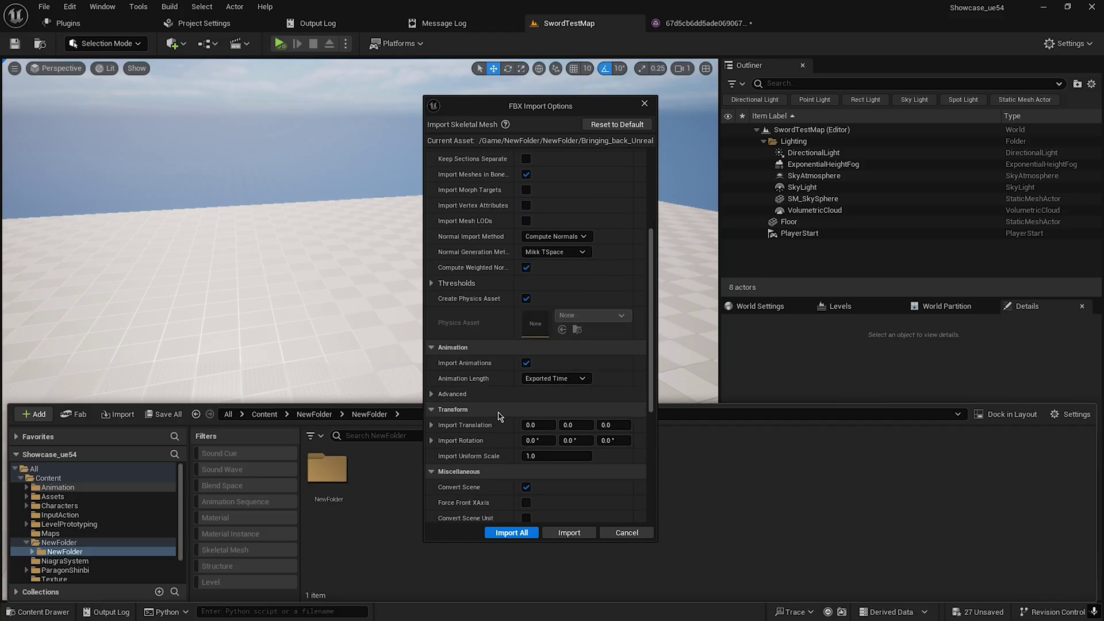
pyautogui.scroll(5, 497, 418)
pyautogui.click(515, 531)
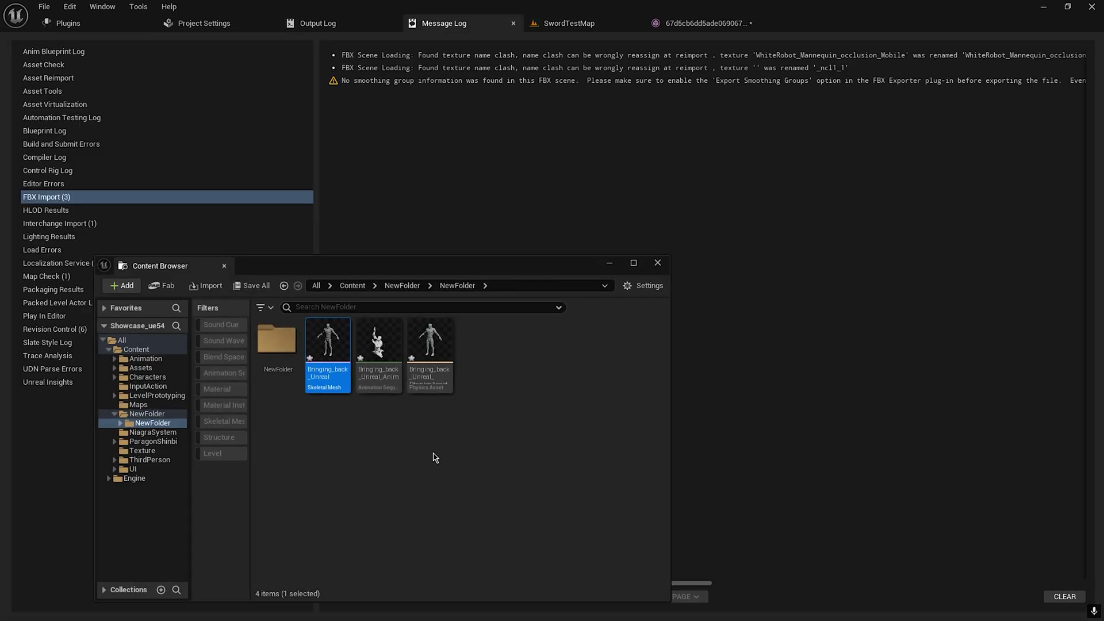
# - Play Bringing_back_Unreal_Anim on SK_Mannequin from the start, then show NewFolder in the Content Drawer
pyautogui.click(388, 354)
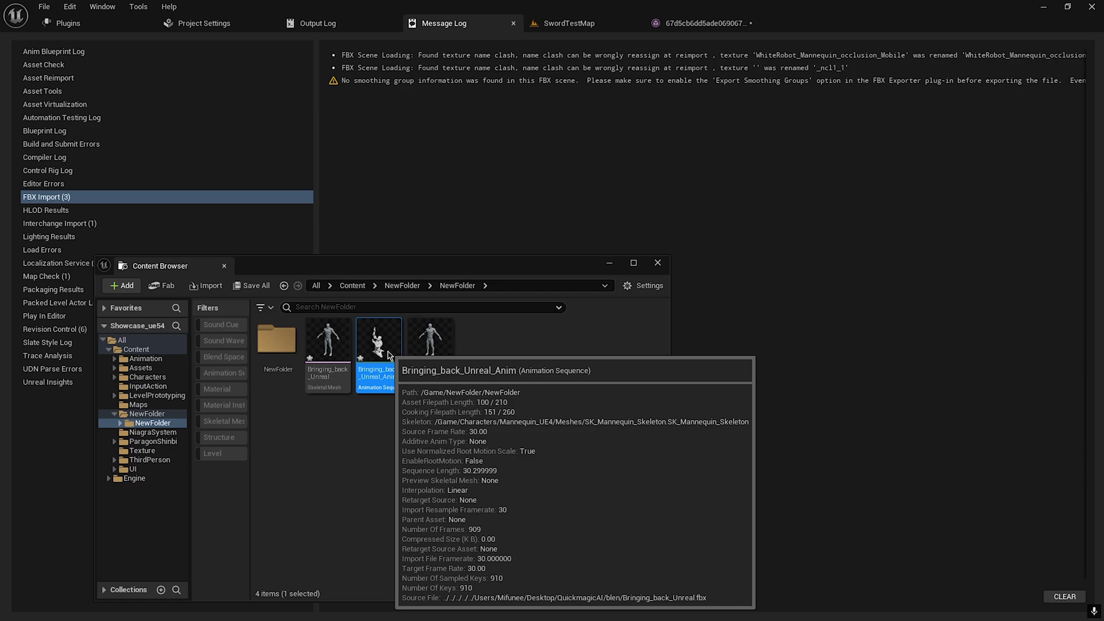
pyautogui.doubleClick(378, 345)
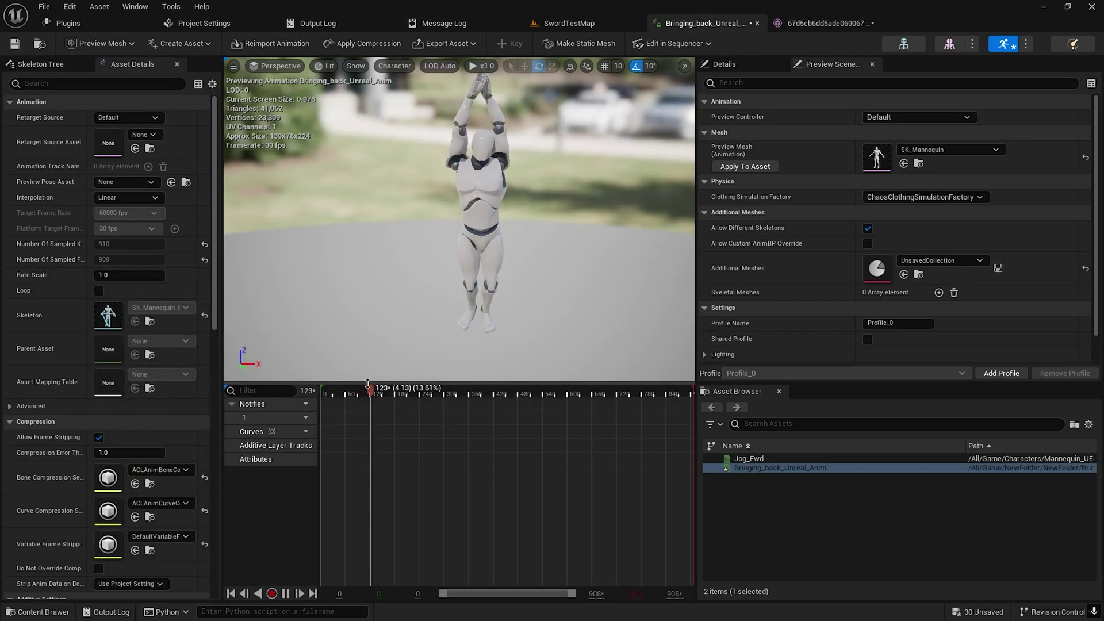
pyautogui.moveTo(368, 383); pyautogui.dragTo(323, 387)
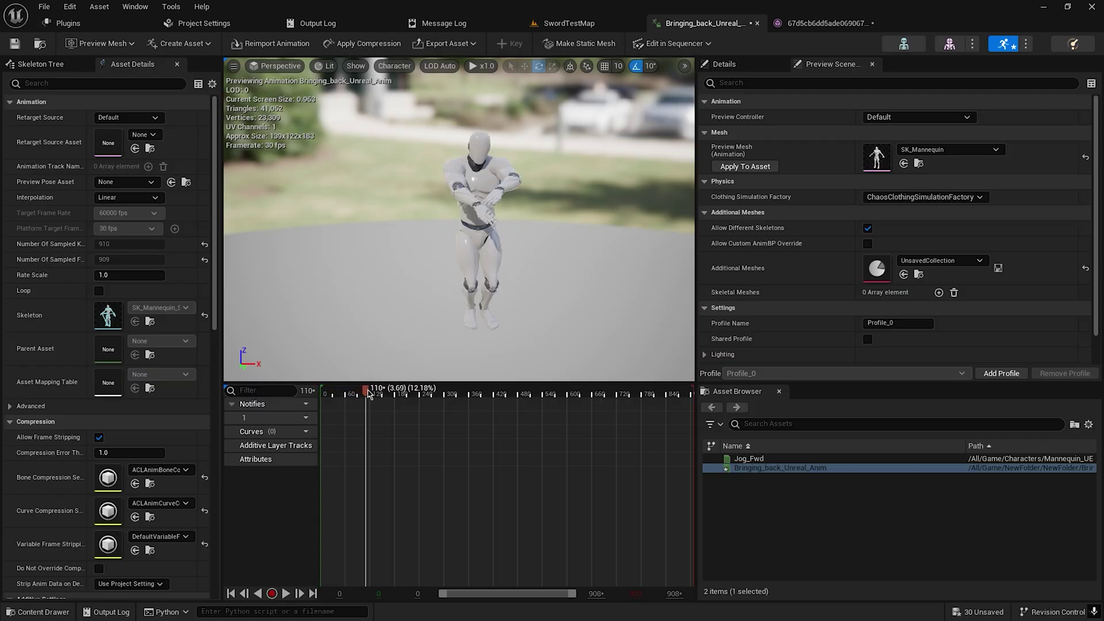
pyautogui.hotkey('ctrl', 'space')
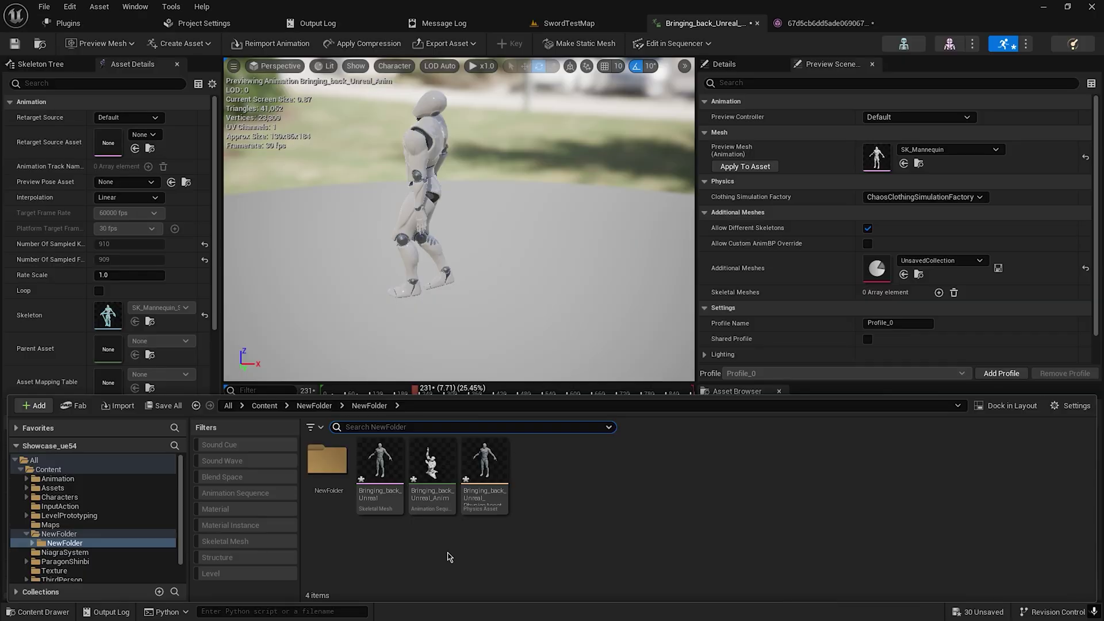
# - Retarget Bringing_back_Unreal_Anim with 67d5cb6dd5ade069067c55f3 as the target skeletal mesh
pyautogui.click(432, 469)
pyautogui.rightClick(433, 469)
pyautogui.moveTo(530, 159)
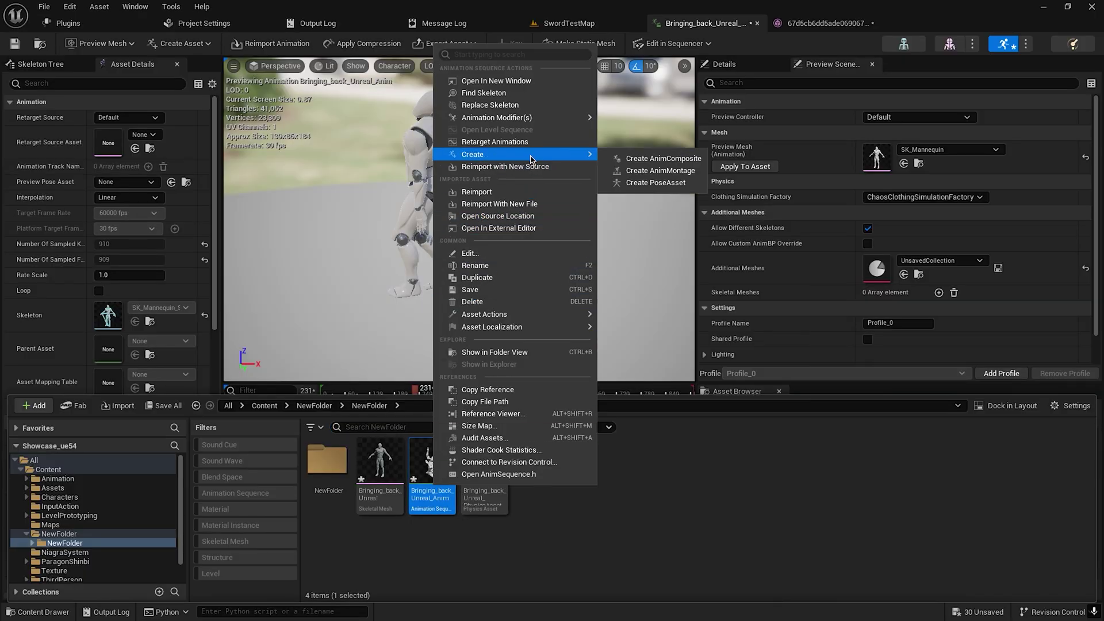
pyautogui.click(531, 143)
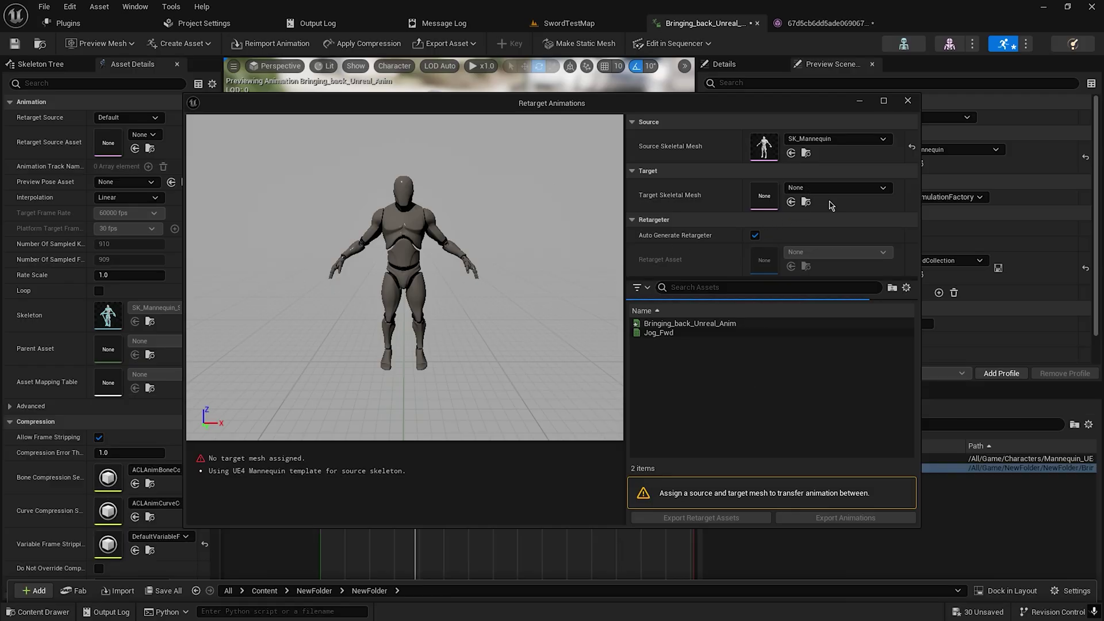
pyautogui.click(812, 189)
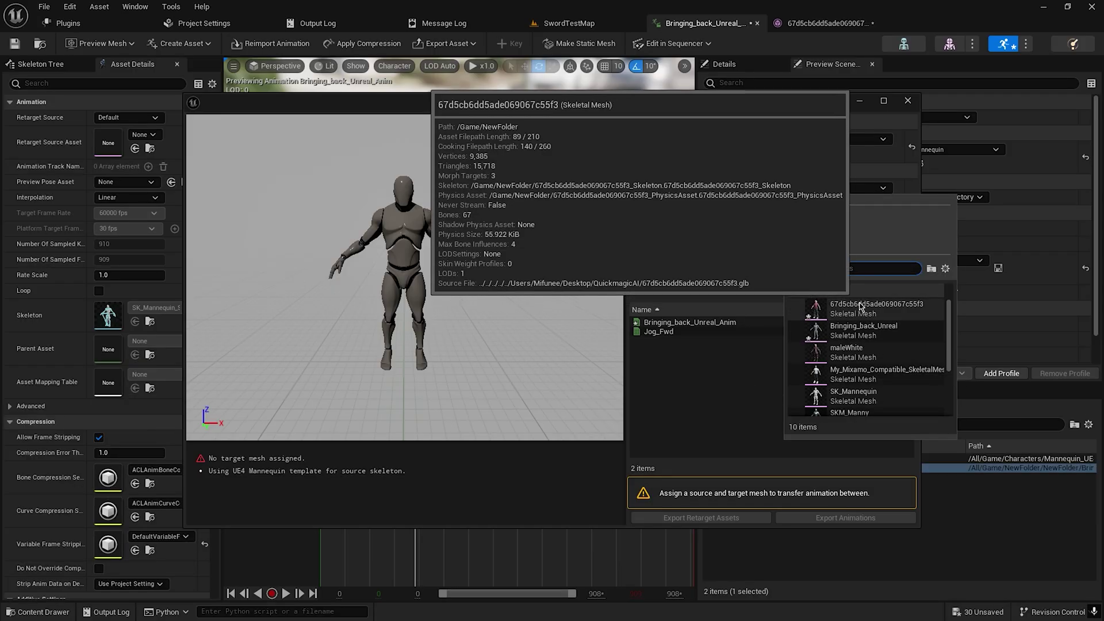
pyautogui.scroll(-1, 859, 313)
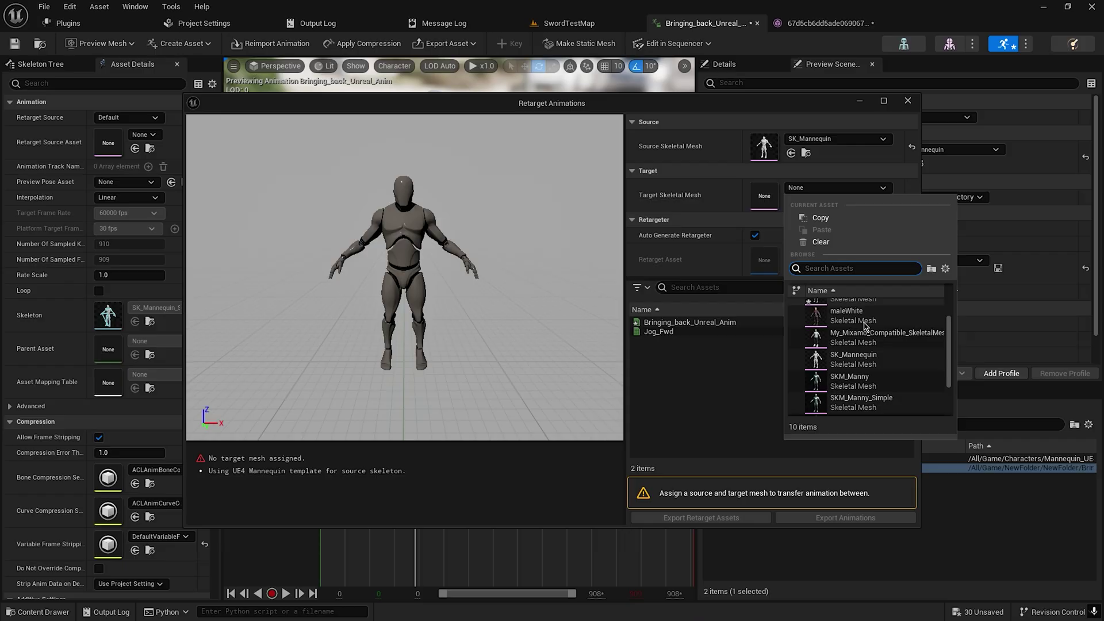
pyautogui.scroll(1, 859, 312)
pyautogui.click(859, 314)
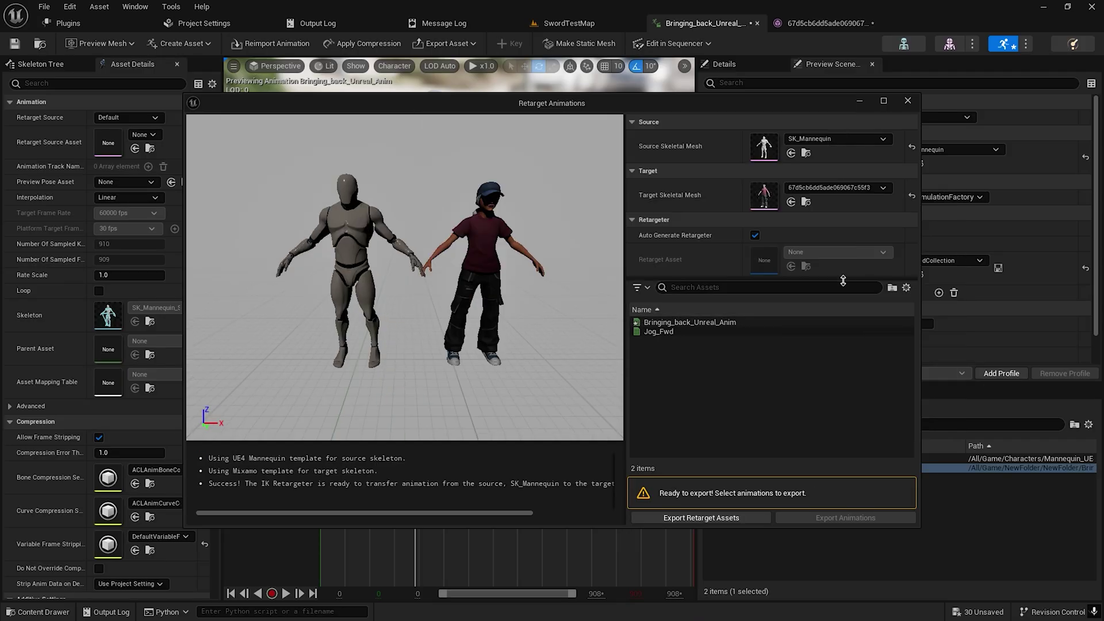
# - Export the retargeted Bringing_back_Unreal_Anim into /Game/Animation, confirming the batch export options
pyautogui.click(683, 323)
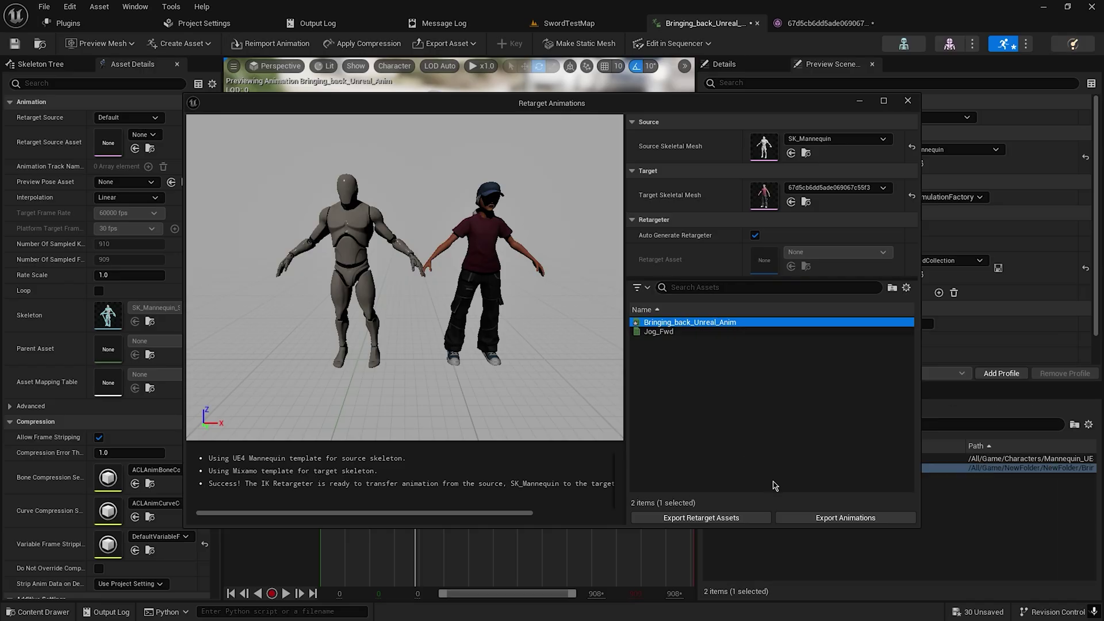
pyautogui.click(690, 323)
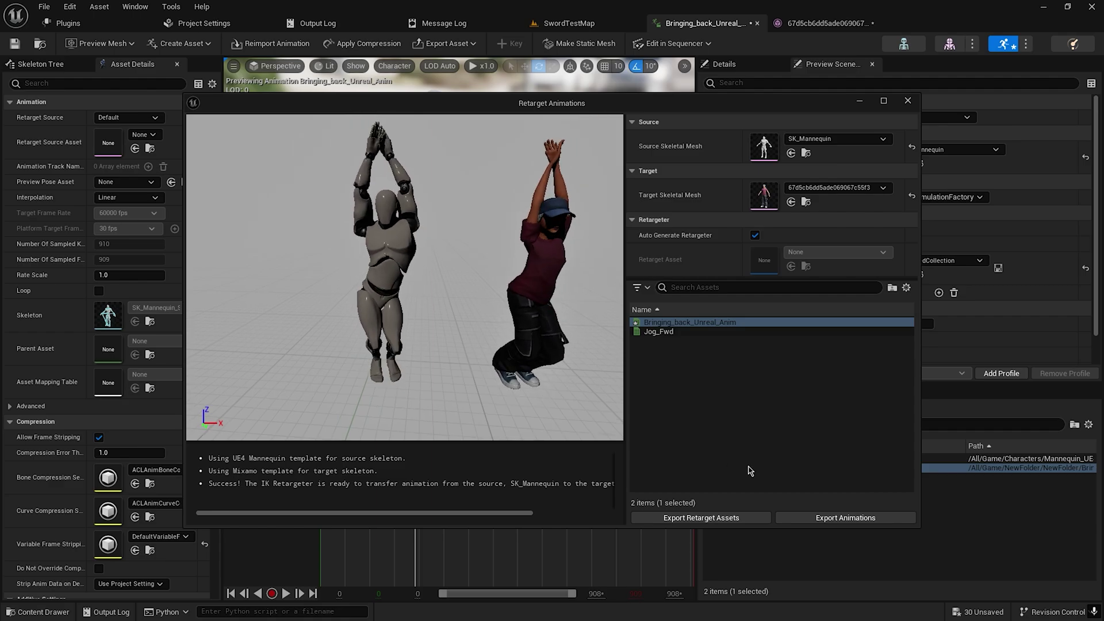
pyautogui.click(801, 520)
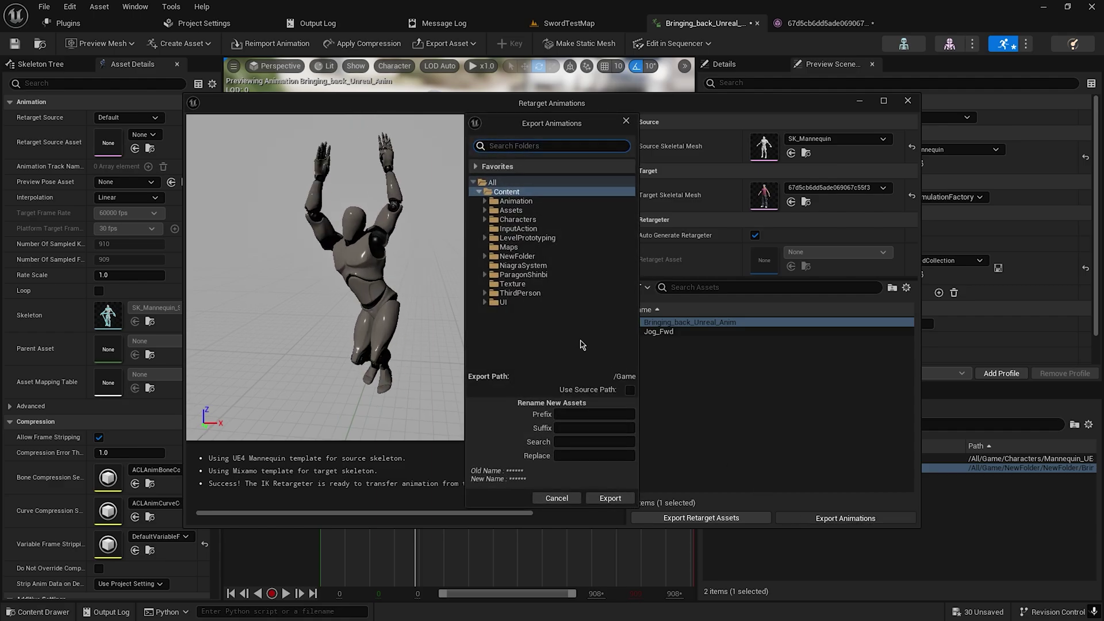
pyautogui.click(517, 202)
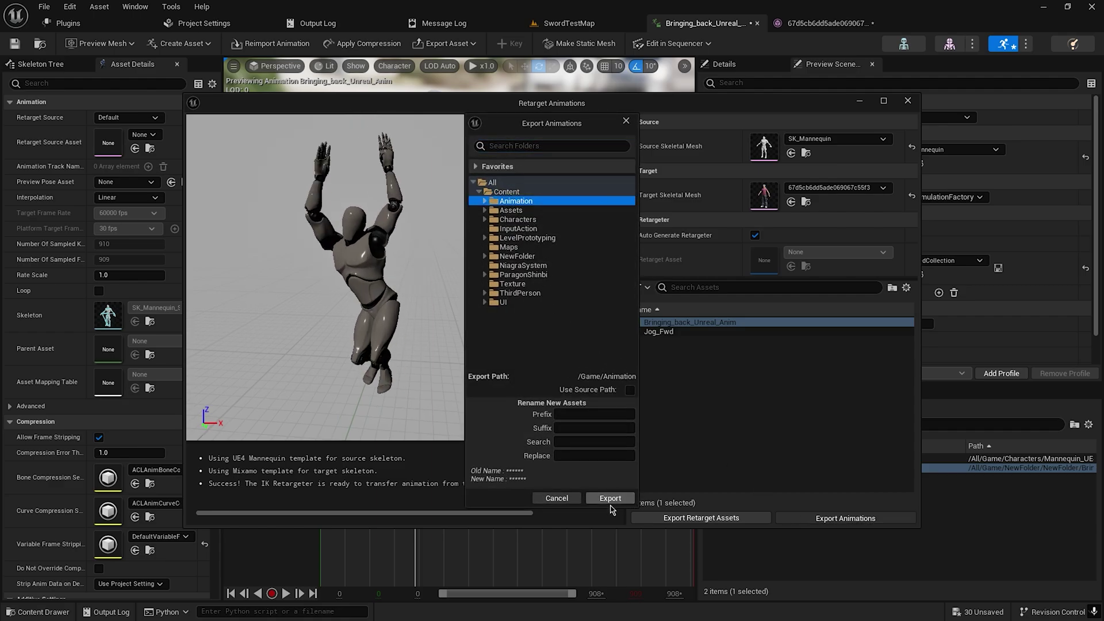
pyautogui.click(611, 500)
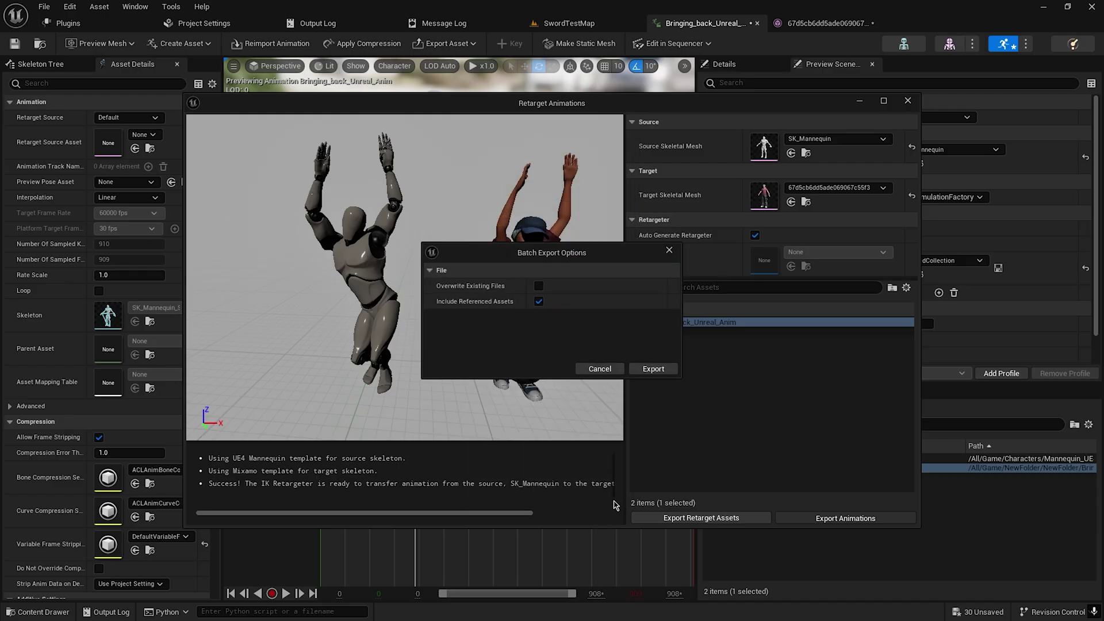
pyautogui.click(655, 368)
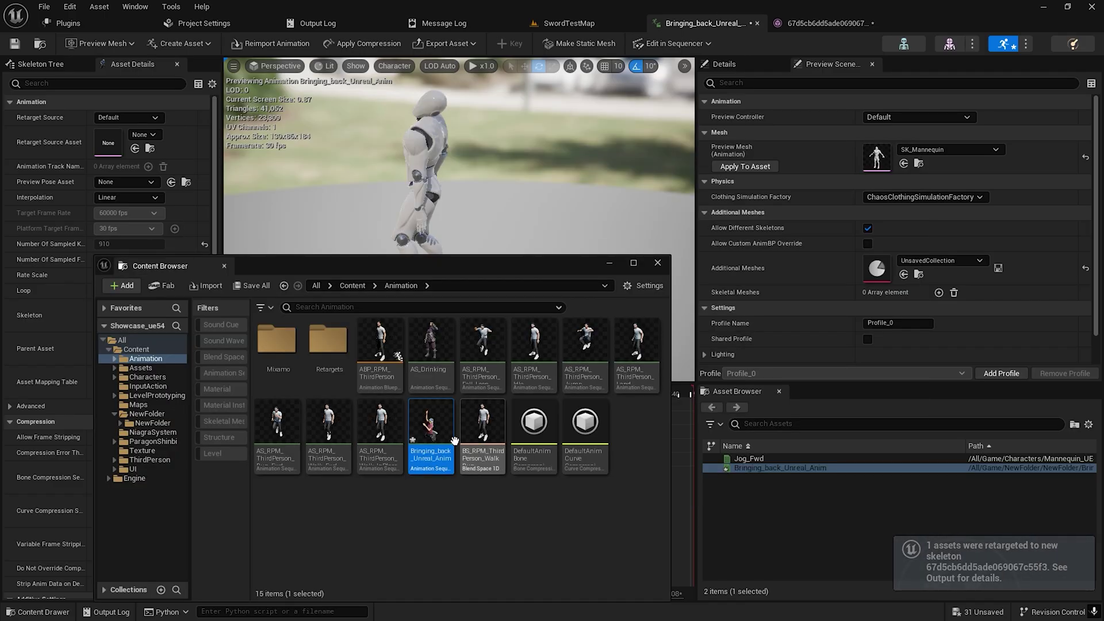
# - Open the retargeted Bringing_back_Unreal_Anim and pause, then resume its playback on the capped character
pyautogui.doubleClick(438, 440)
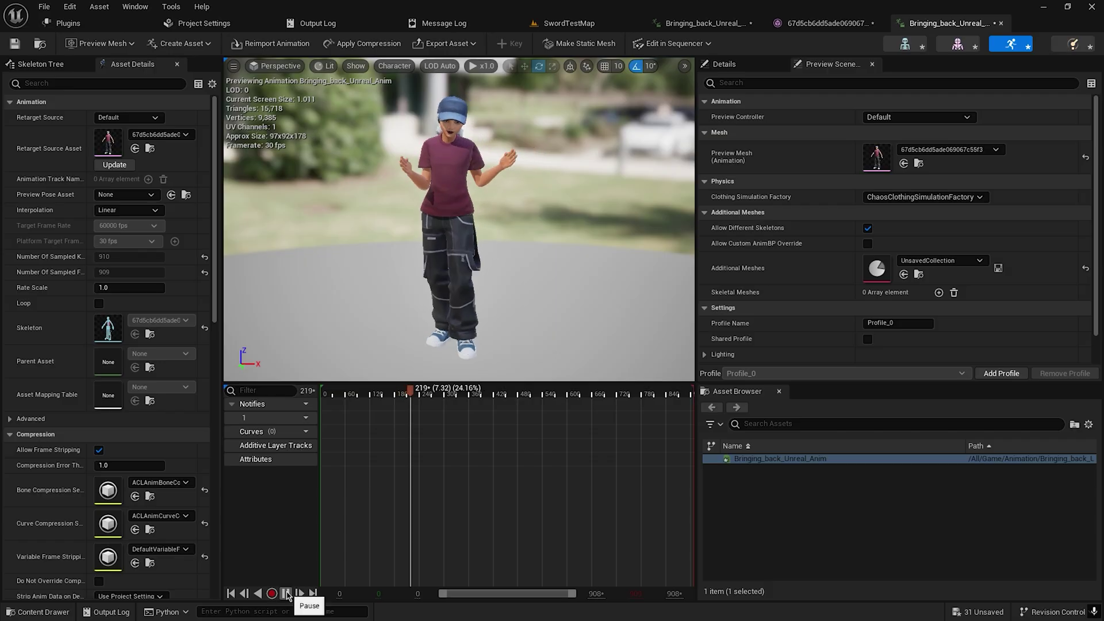
pyautogui.click(285, 593)
pyautogui.click(286, 594)
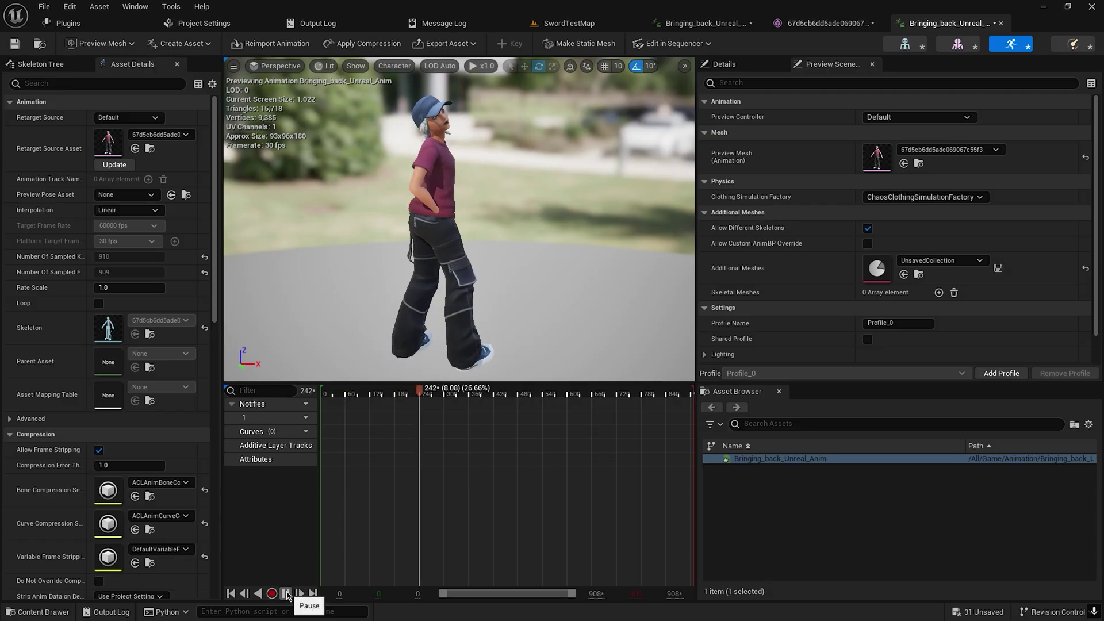
# - Show the QuickMagic My Project page in Chrome, then the Notepad new-features notes
pyautogui.hotkey('alt', 'Tab')
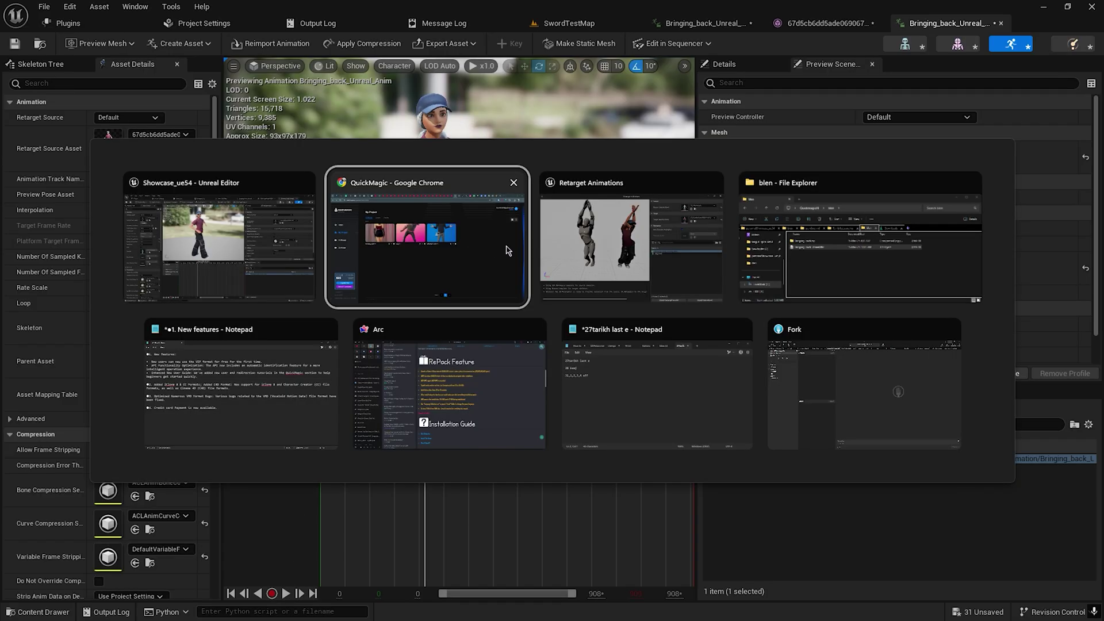
pyautogui.click(451, 252)
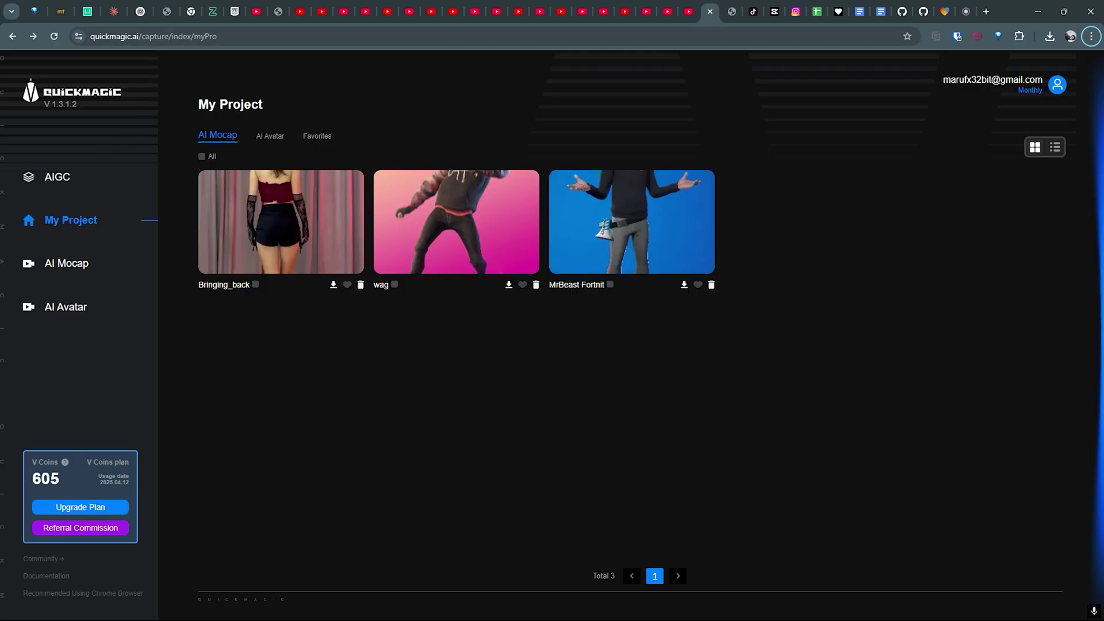
pyautogui.hotkey('alt', 'Tab')
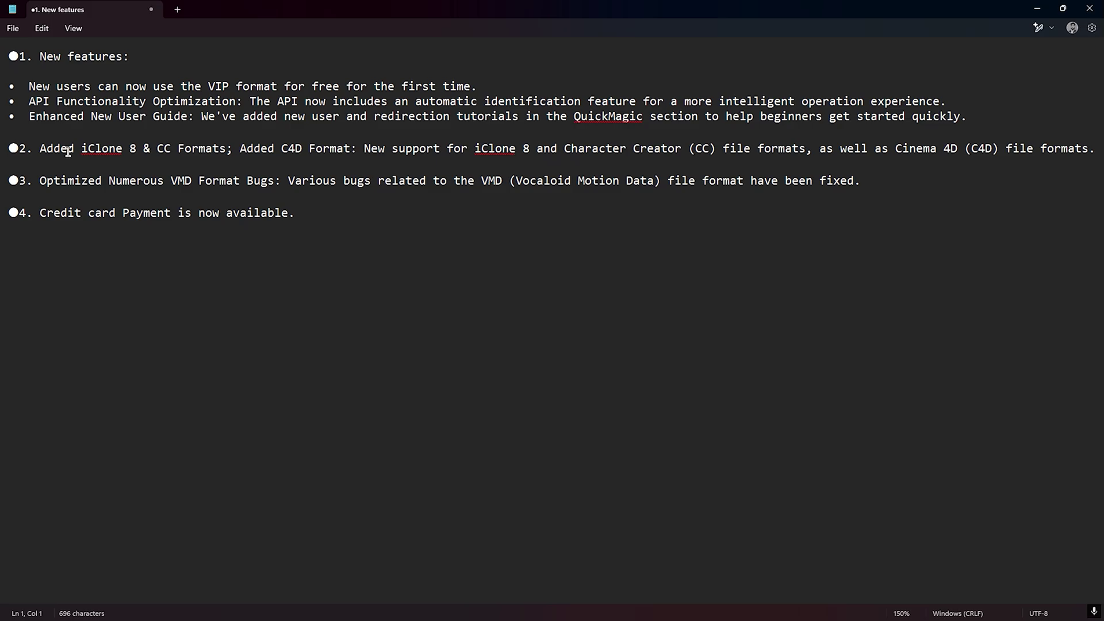
# - Highlight the free VIP format, API optimization, new user guide, and iClone 8/CC/C4D format points
pyautogui.moveTo(35, 87); pyautogui.dragTo(491, 82)
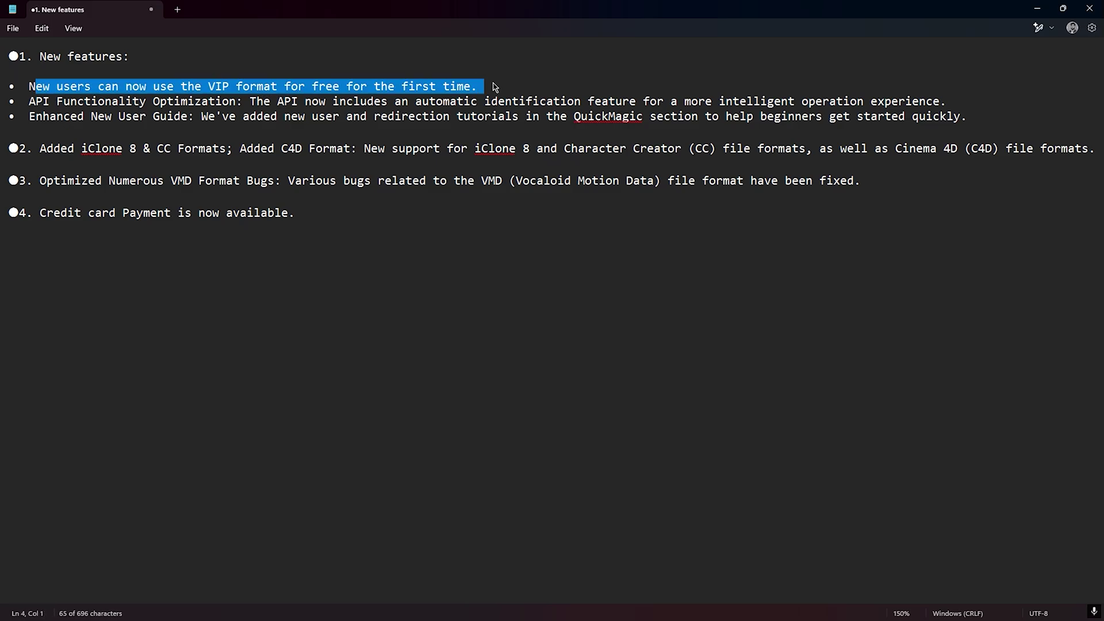
pyautogui.click(488, 87)
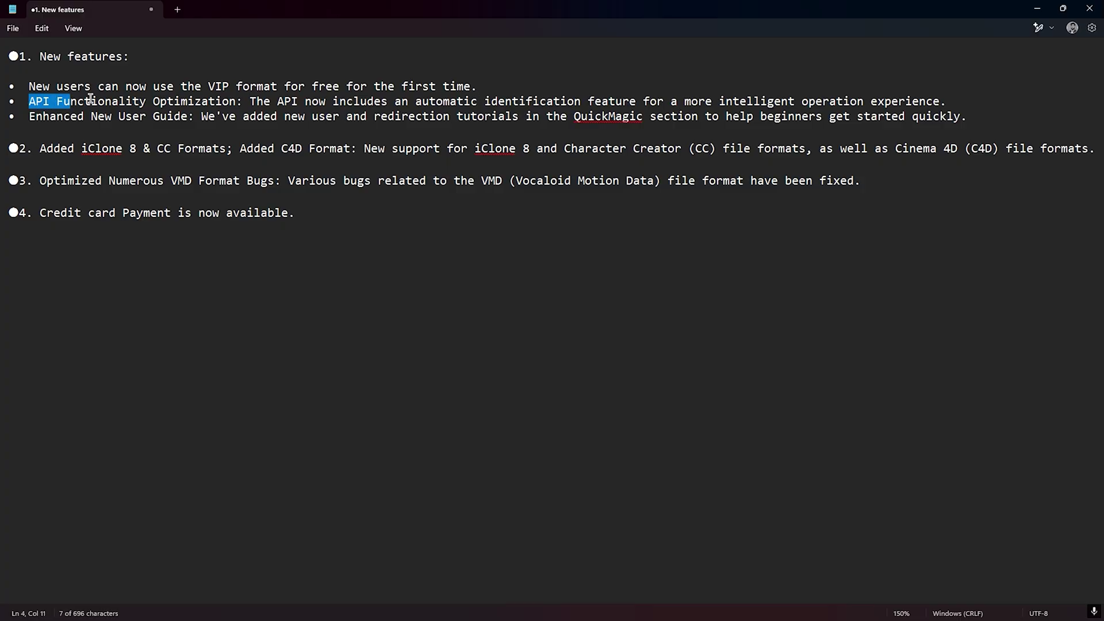
pyautogui.moveTo(91, 99); pyautogui.dragTo(959, 109)
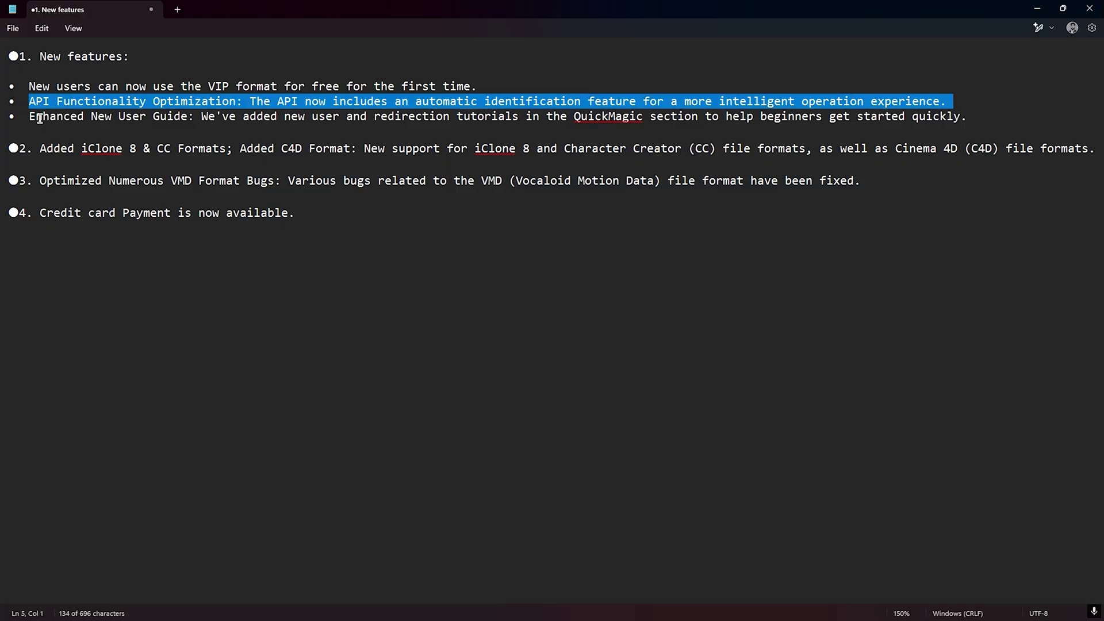
pyautogui.moveTo(29, 117); pyautogui.dragTo(181, 117)
pyautogui.click(193, 116)
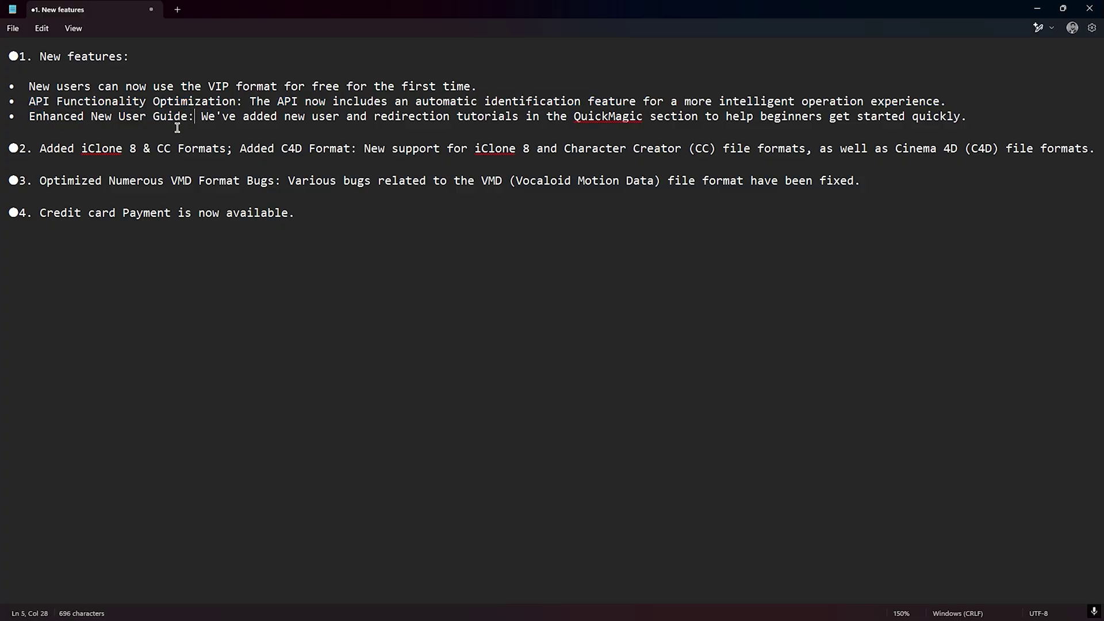
pyautogui.moveTo(42, 150); pyautogui.dragTo(121, 150)
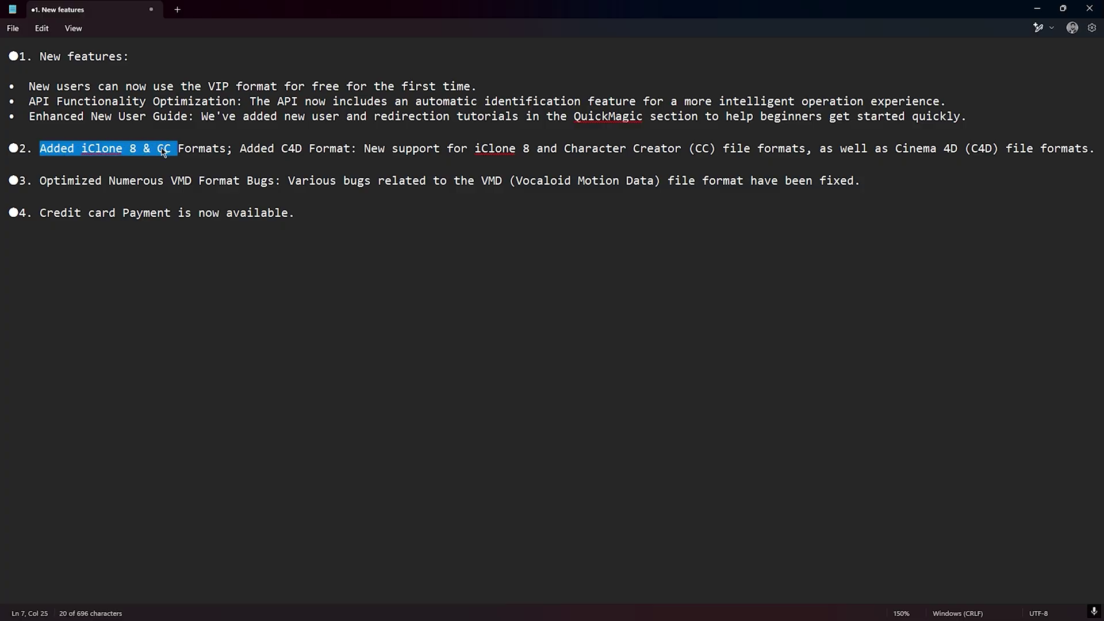
pyautogui.moveTo(205, 153); pyautogui.dragTo(354, 156)
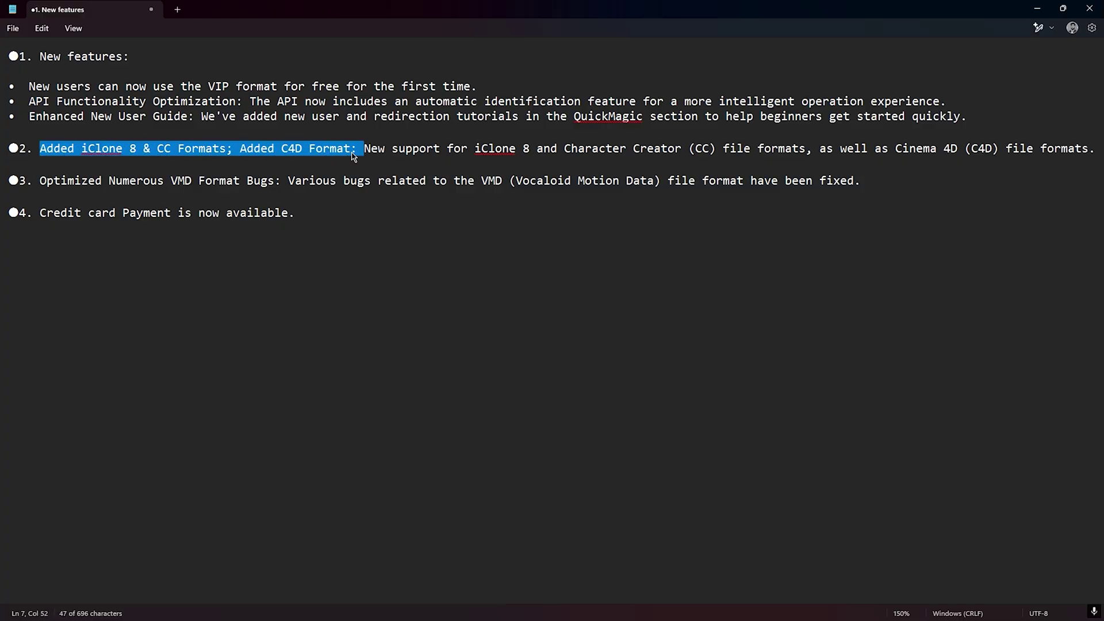
pyautogui.click(449, 221)
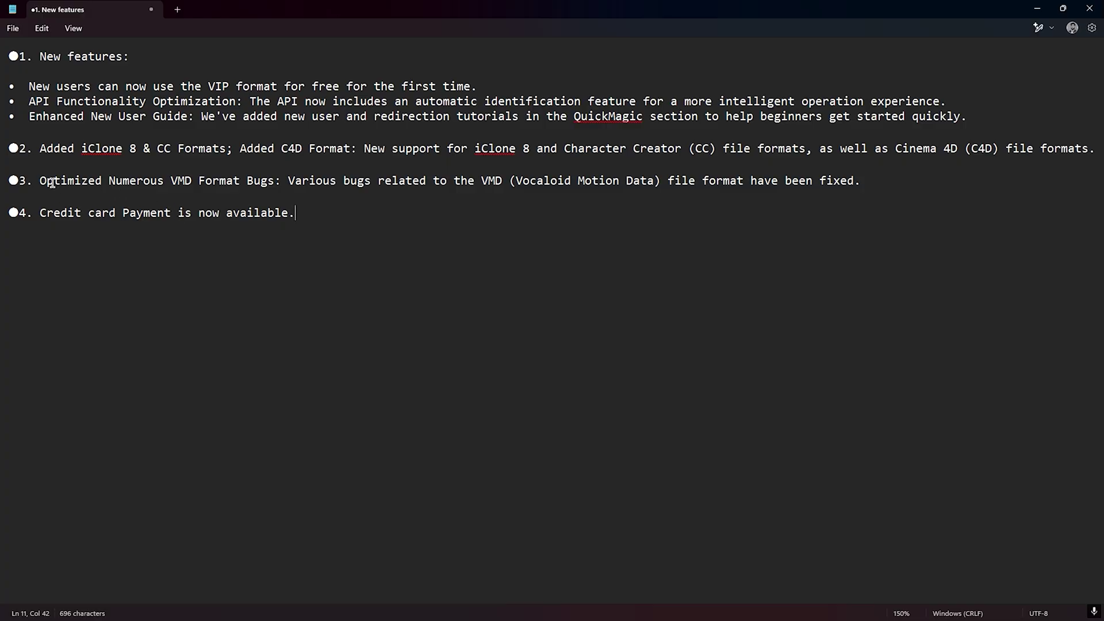
# - Highlight the VMD format bugs and credit card payment points, then minimize the Notepad window
pyautogui.doubleClick(167, 178)
pyautogui.moveTo(167, 177); pyautogui.dragTo(217, 183)
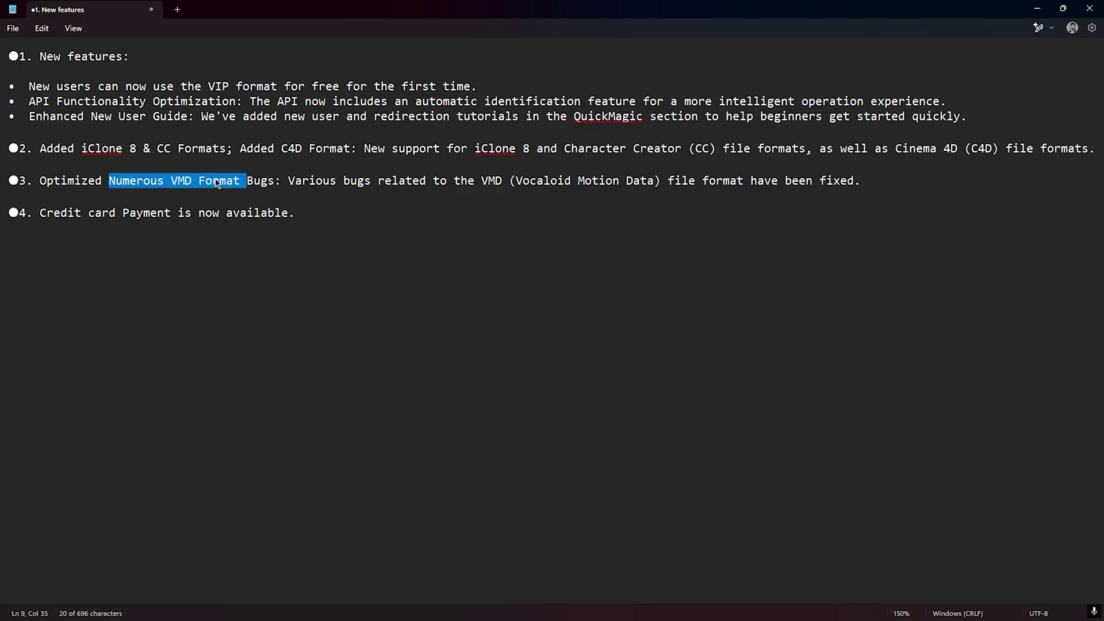
pyautogui.click(341, 206)
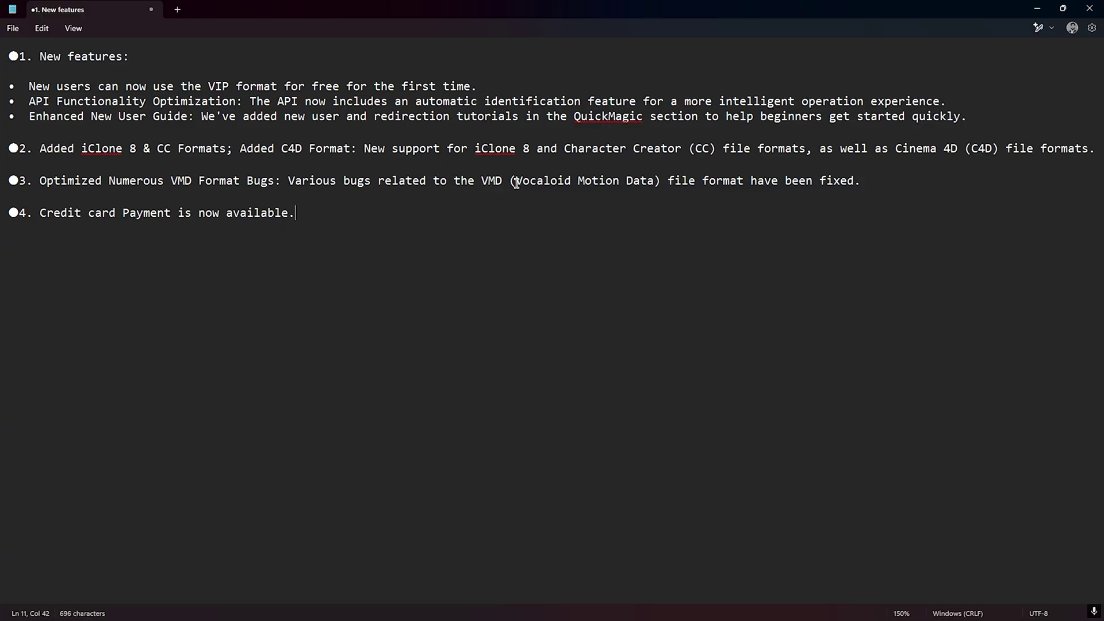
pyautogui.doubleClick(49, 213)
pyautogui.moveTo(50, 212); pyautogui.dragTo(123, 216)
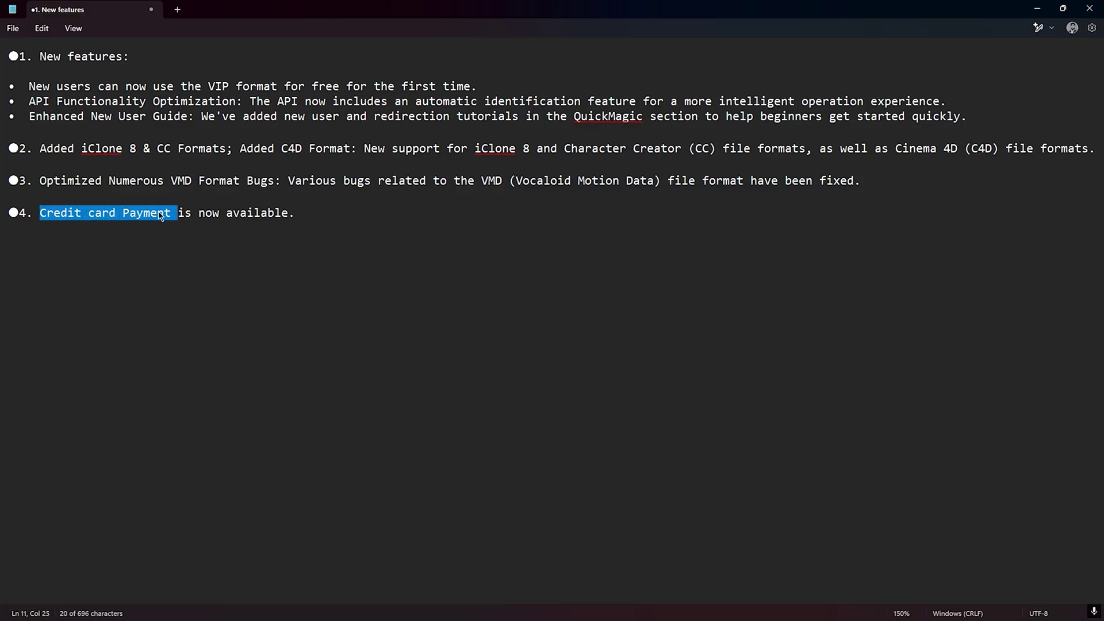
pyautogui.moveTo(200, 216); pyautogui.dragTo(272, 219)
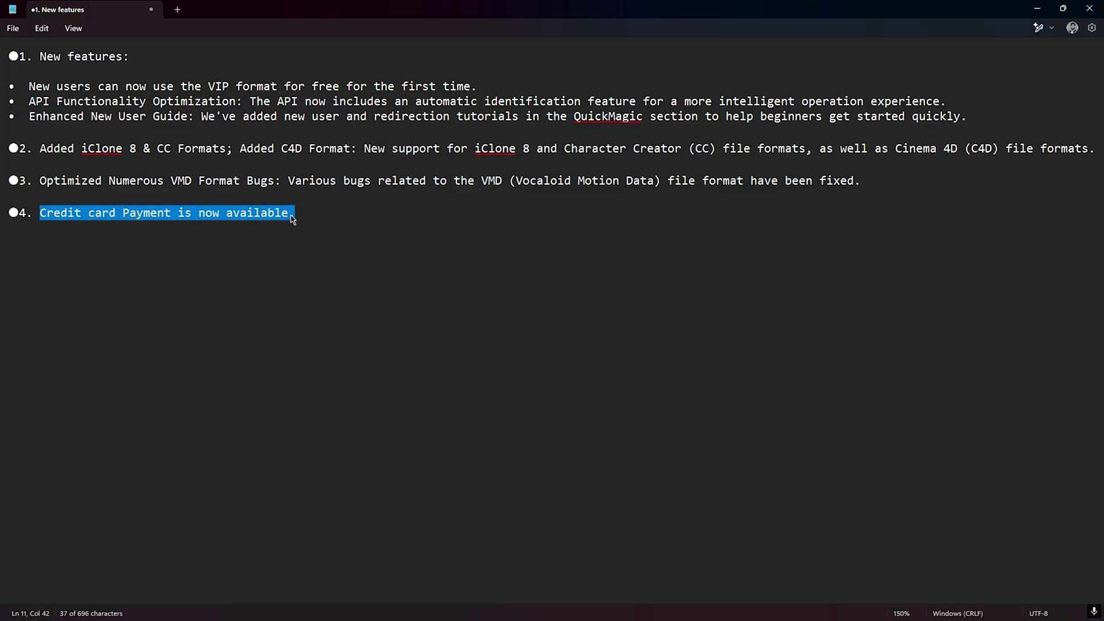
pyautogui.click(330, 214)
pyautogui.moveTo(479, 5); pyautogui.dragTo(443, 246)
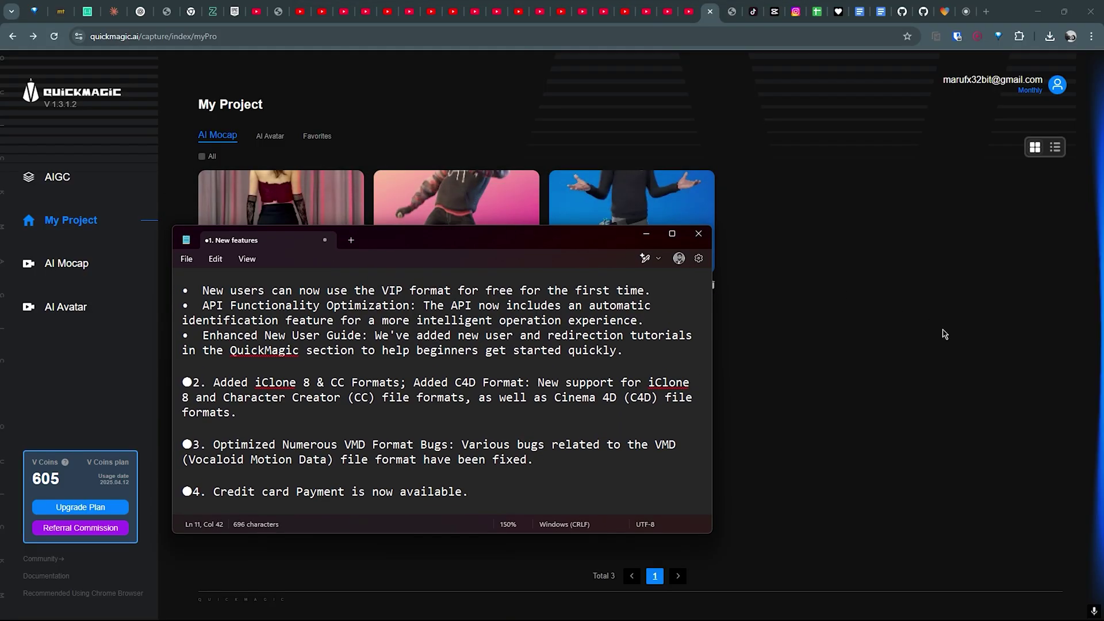